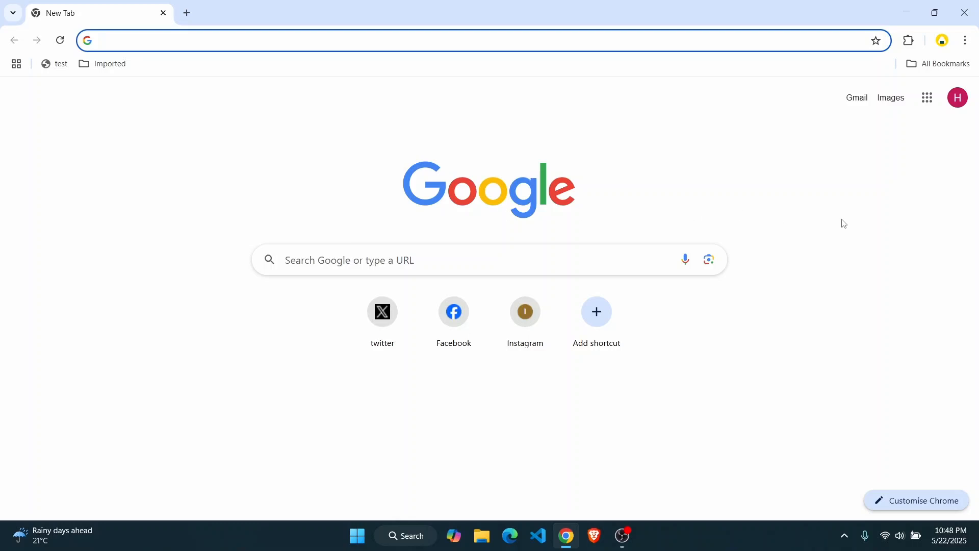
# Step: Open Google Docs from the Google apps and create a new blank document
pyautogui.click(843, 223)
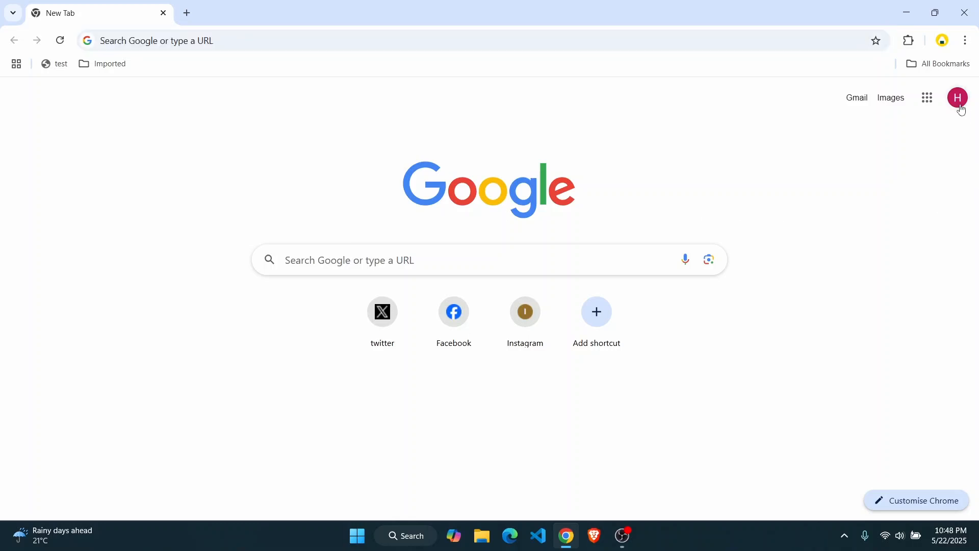
pyautogui.click(937, 100)
pyautogui.scroll(-3, 913, 266)
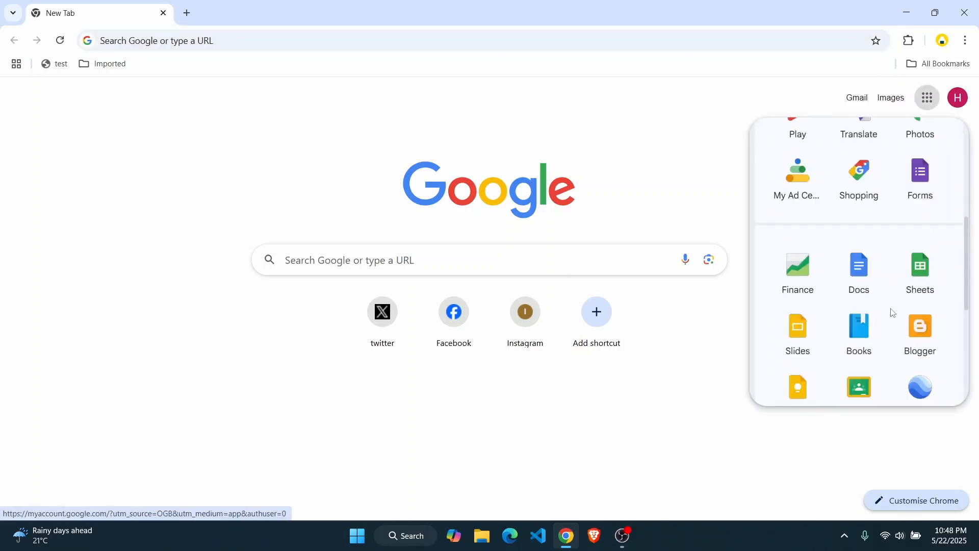
pyautogui.click(861, 271)
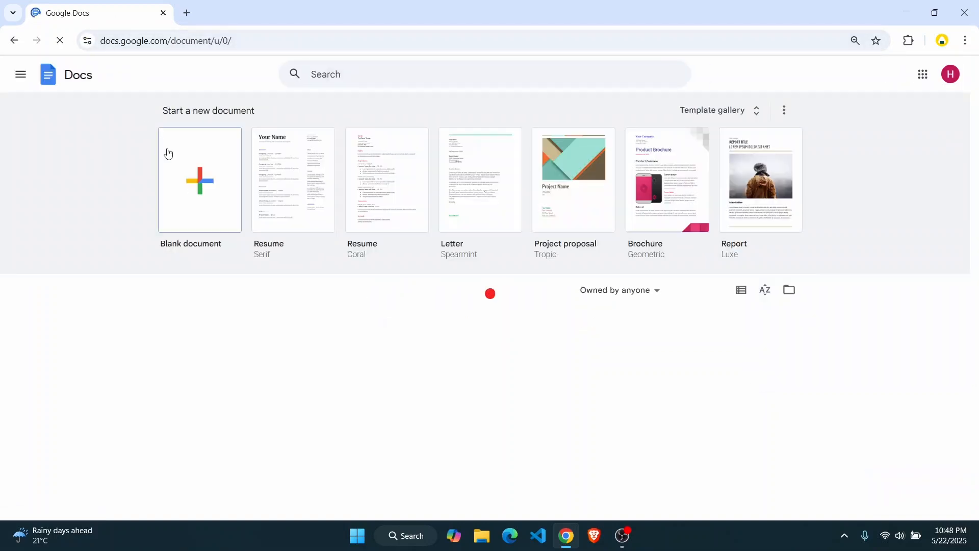
pyautogui.click(202, 171)
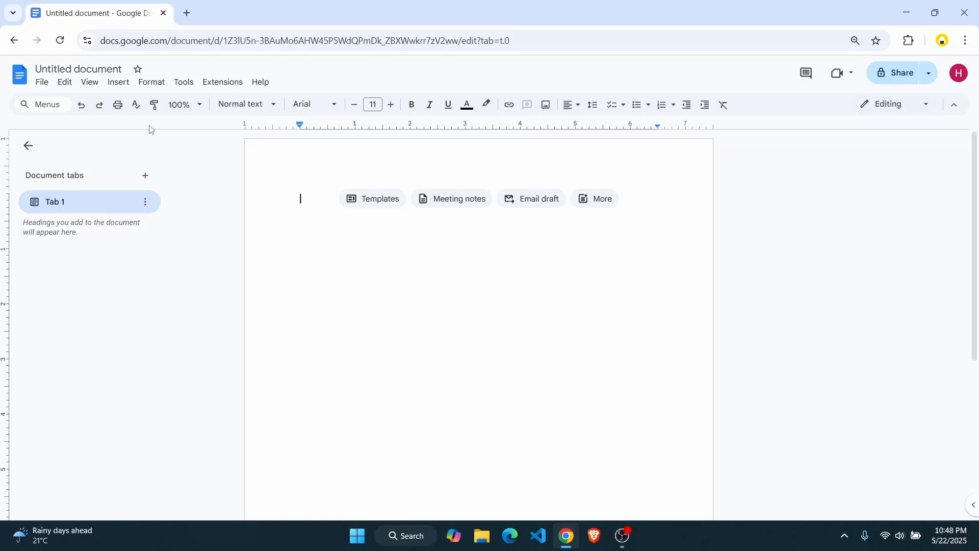
# Step: Set the blank document to a three-column layout
pyautogui.click(152, 83)
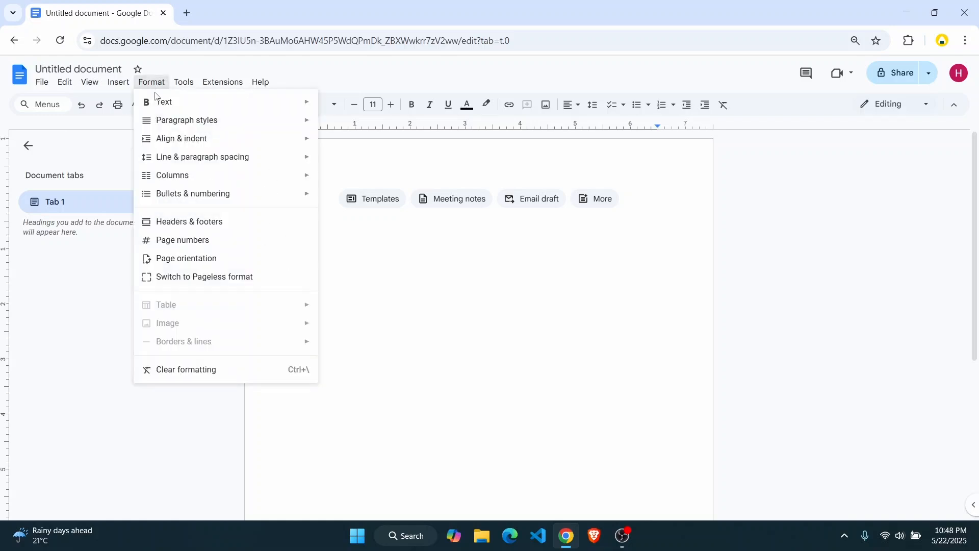
pyautogui.moveTo(213, 183)
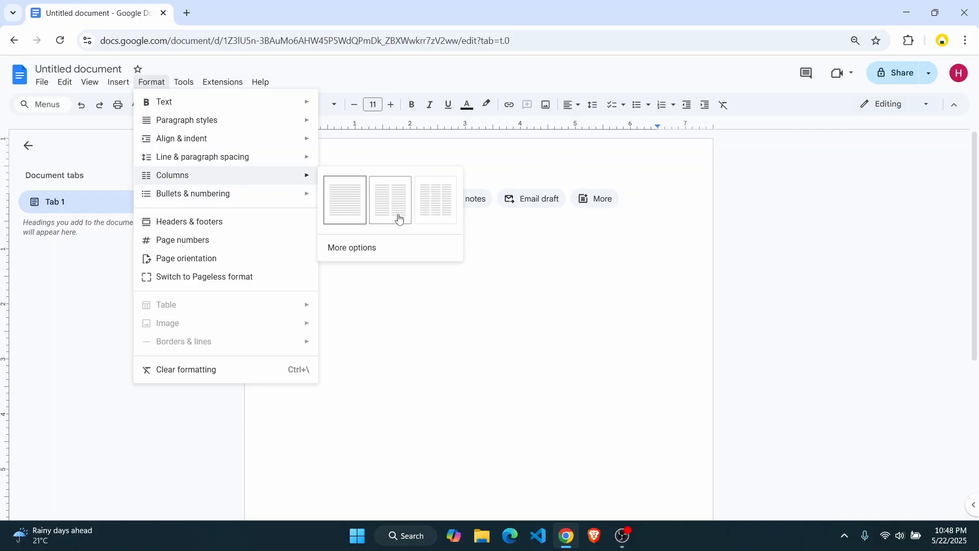
pyautogui.click(439, 214)
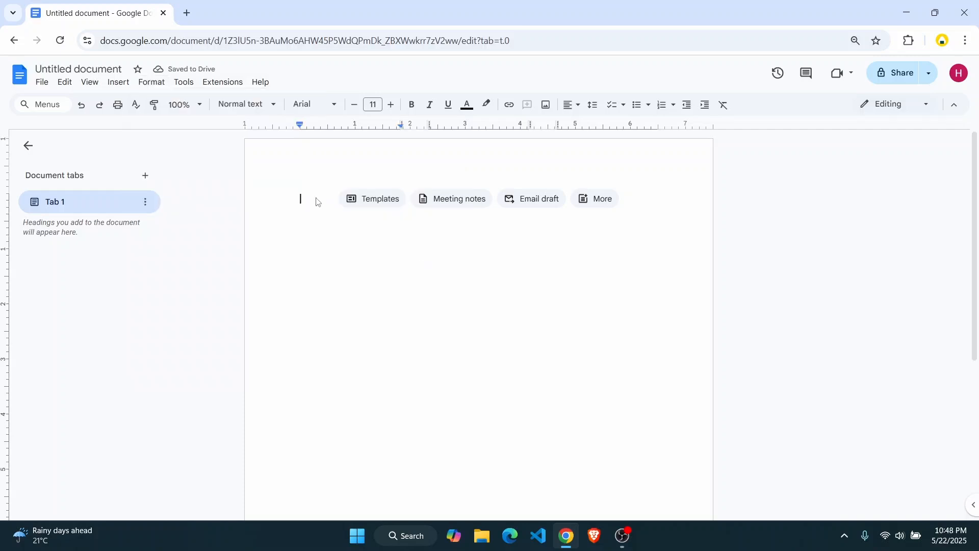
# Step: Paste the copied lorem ipsum placeholder text into the three-column page
pyautogui.hotkey('ctrl', 'v')
pyautogui.scroll(-5, 521, 301)
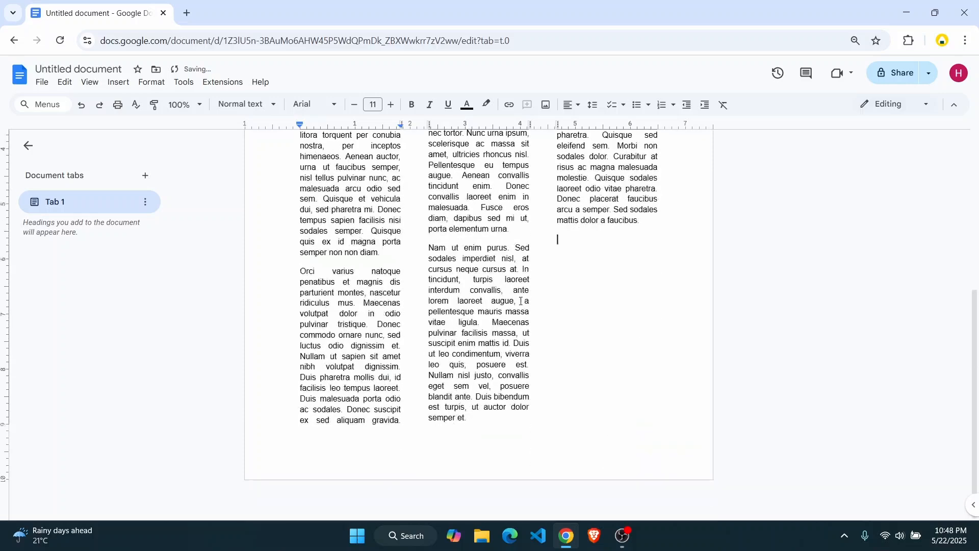
pyautogui.scroll(5, 521, 301)
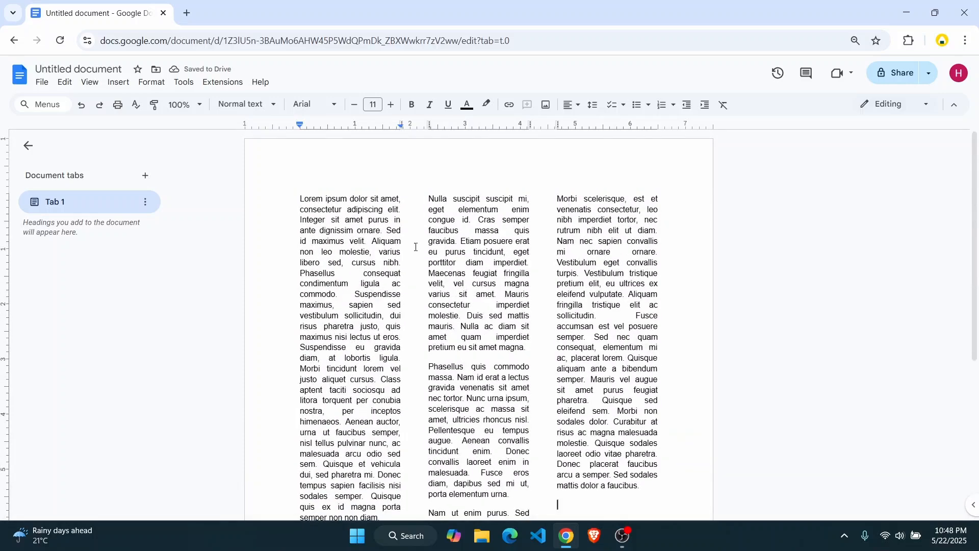
# Step: Select all the placeholder text in the document and justify its alignment
pyautogui.moveTo(298, 202); pyautogui.dragTo(694, 548)
pyautogui.moveTo(578, 531); pyautogui.dragTo(547, 454)
pyautogui.hotkey('ctrl', 'a')
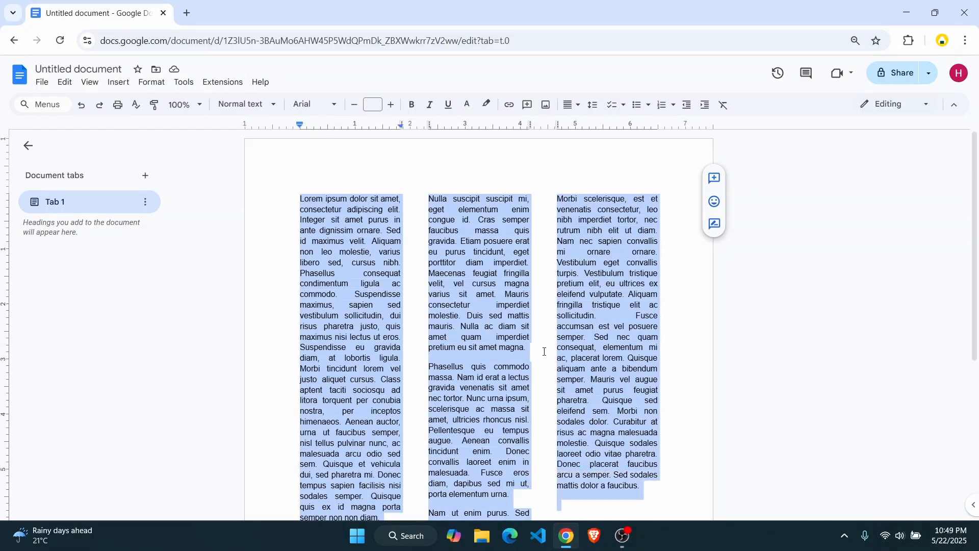
pyautogui.click(573, 105)
pyautogui.click(620, 126)
# Step: Change the font of all the selected text to Georgia and deselect it
pyautogui.click(252, 111)
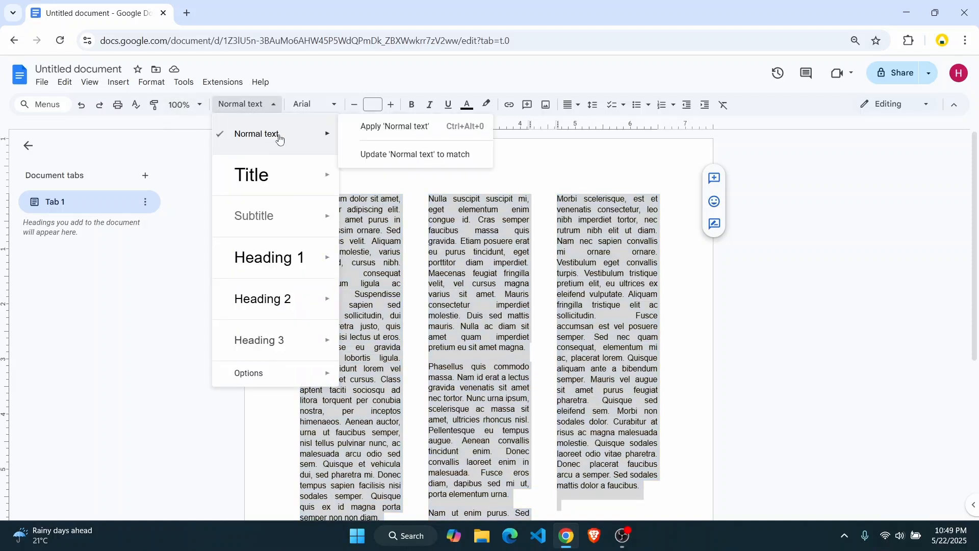
pyautogui.click(250, 105)
pyautogui.click(301, 107)
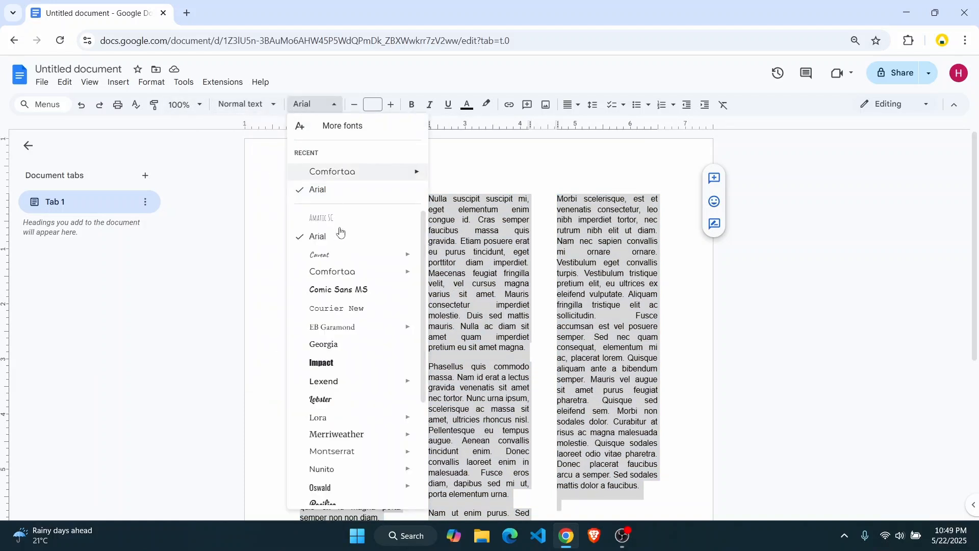
pyautogui.click(344, 342)
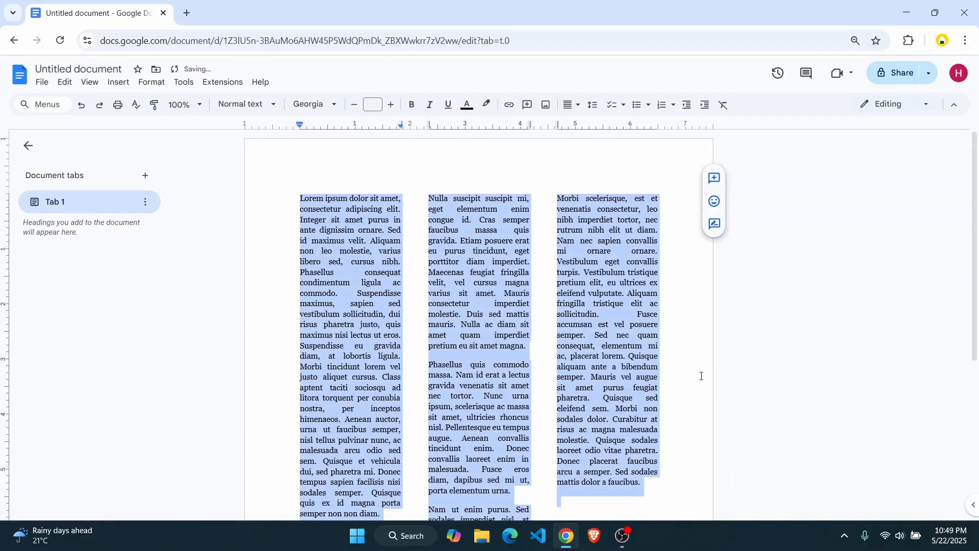
pyautogui.click(687, 362)
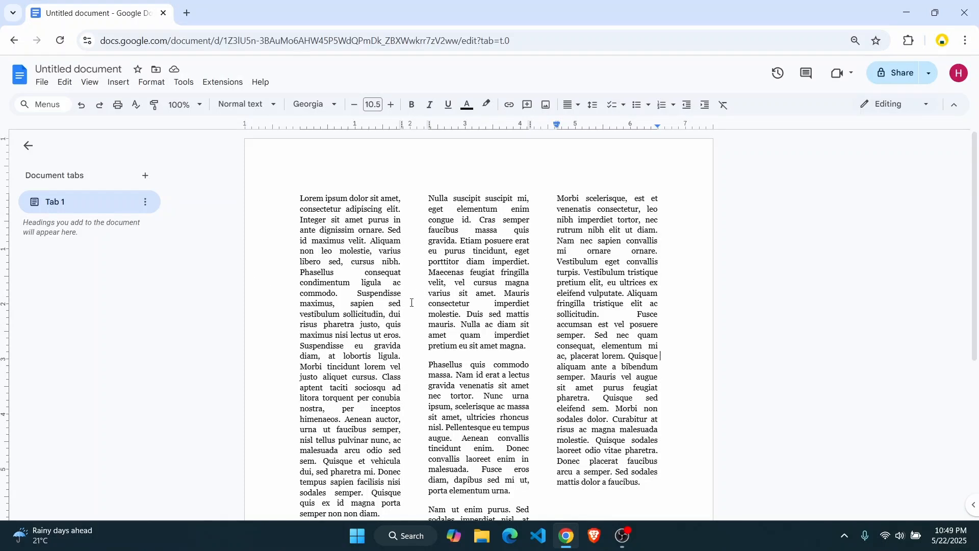
# Step: Select all the body text across the three columns
pyautogui.moveTo(283, 199); pyautogui.dragTo(662, 548)
pyautogui.hotkey('ctrl', 'c')
pyautogui.scroll(-5, 617, 335)
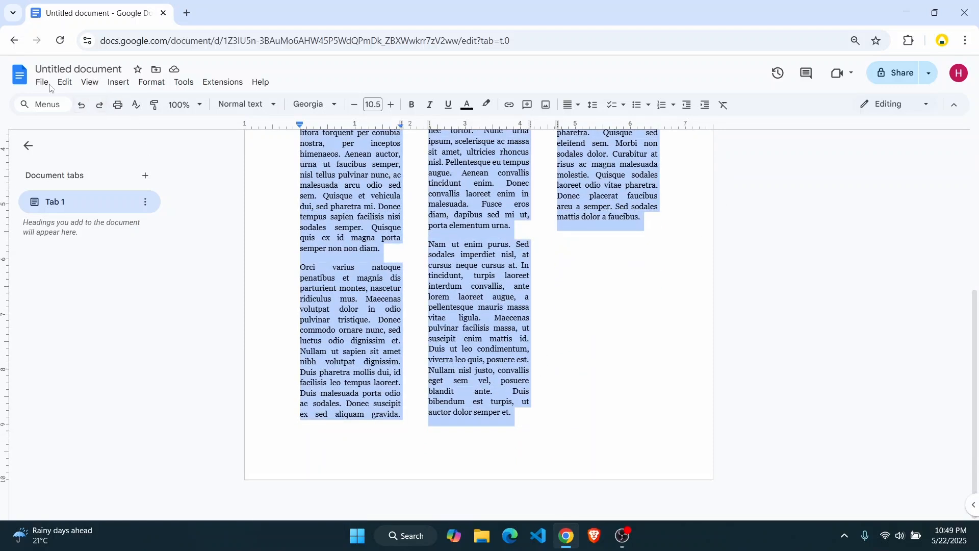
# Step: Examine the margin settings in the page setup for the selected content
pyautogui.click(42, 83)
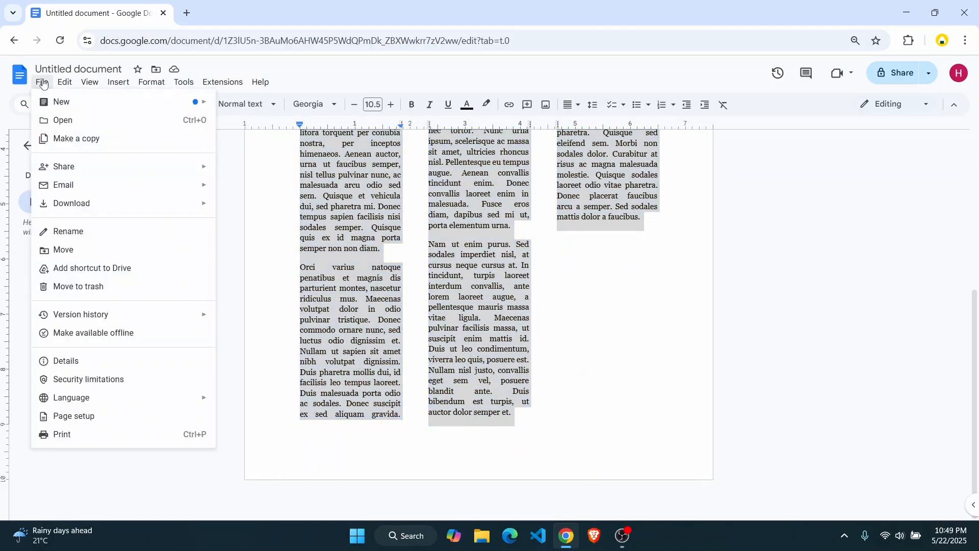
pyautogui.click(102, 415)
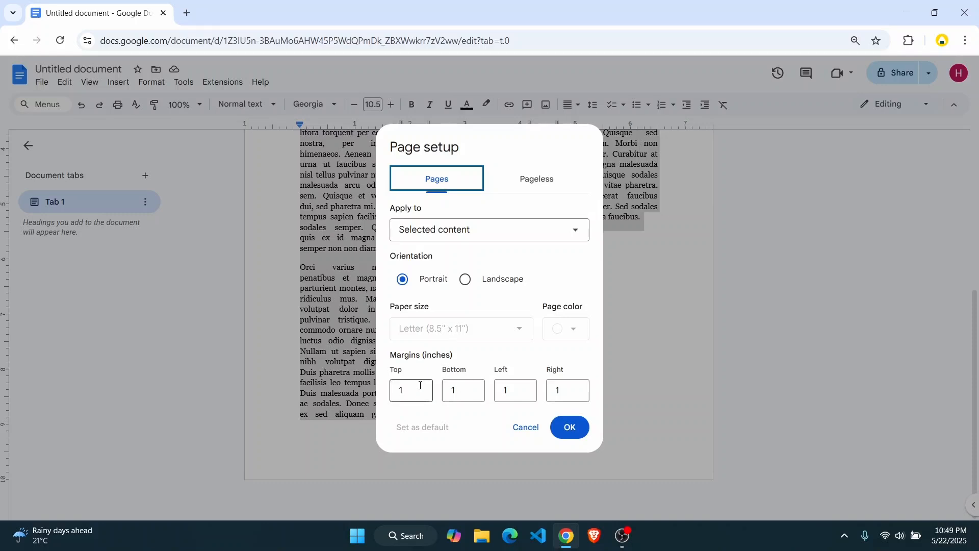
pyautogui.click(407, 391)
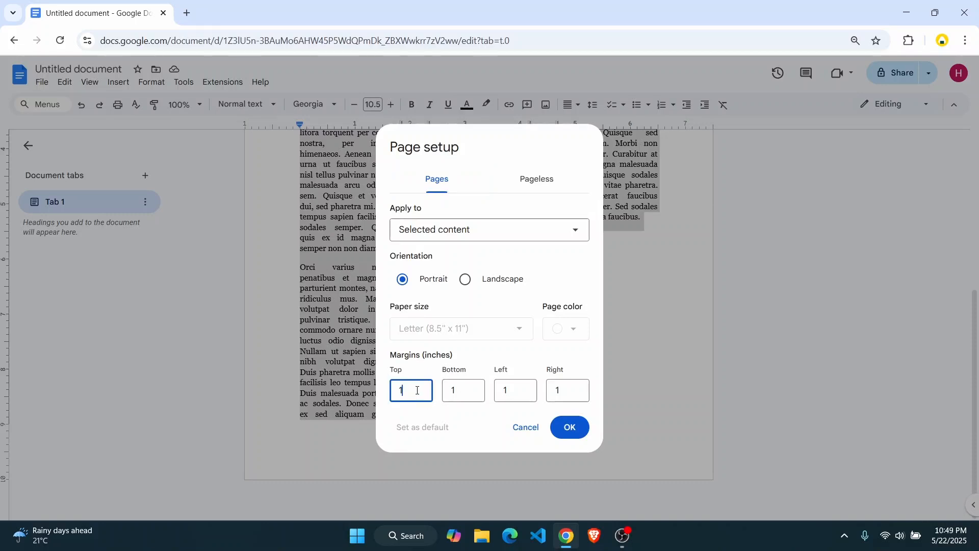
pyautogui.moveTo(416, 390); pyautogui.dragTo(382, 396)
pyautogui.click(437, 396)
pyautogui.click(412, 393)
pyautogui.click(640, 471)
pyautogui.click(578, 428)
# Step: Set the spacing between the three columns to 0.2 inches for the selected text
pyautogui.click(159, 85)
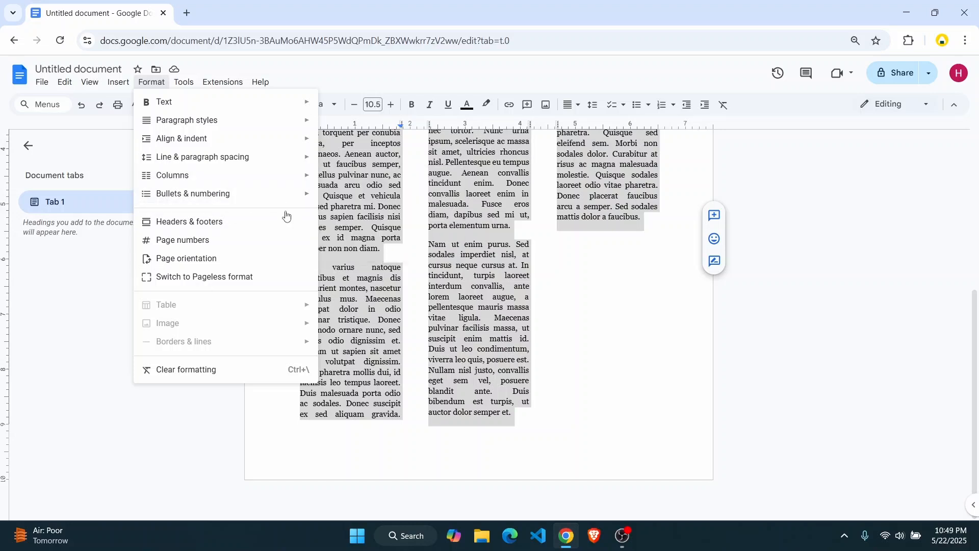
pyautogui.moveTo(295, 179)
pyautogui.click(360, 247)
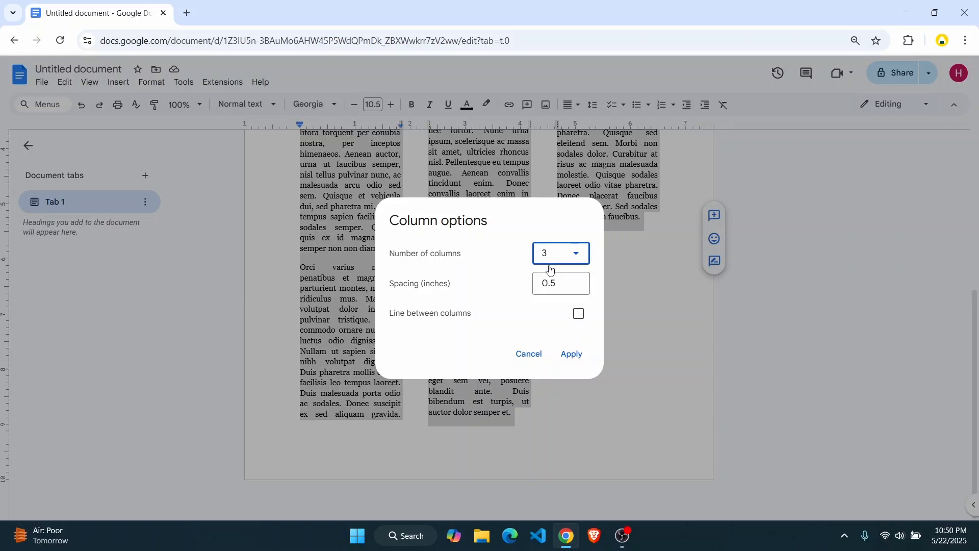
pyautogui.click(557, 284)
pyautogui.doubleClick(444, 282)
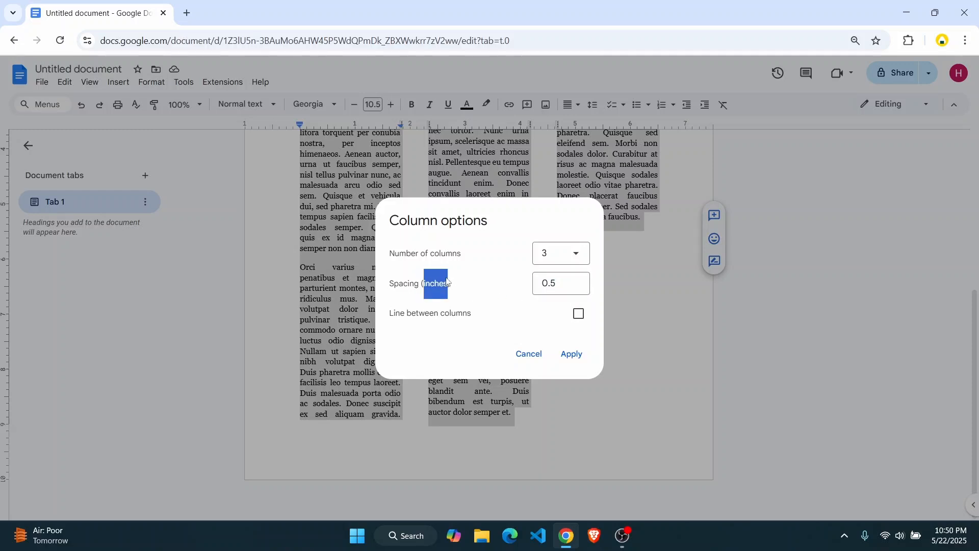
pyautogui.click(557, 283)
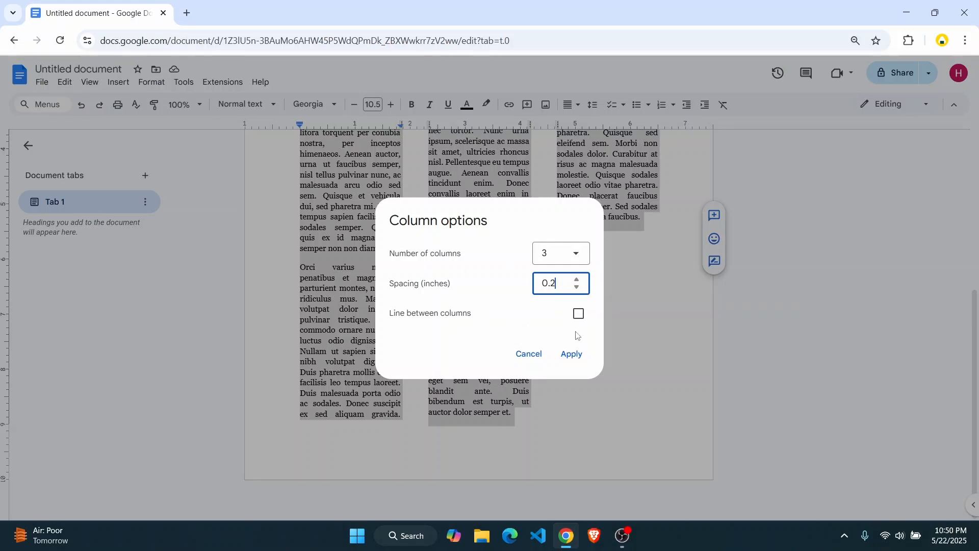
pyautogui.click(571, 355)
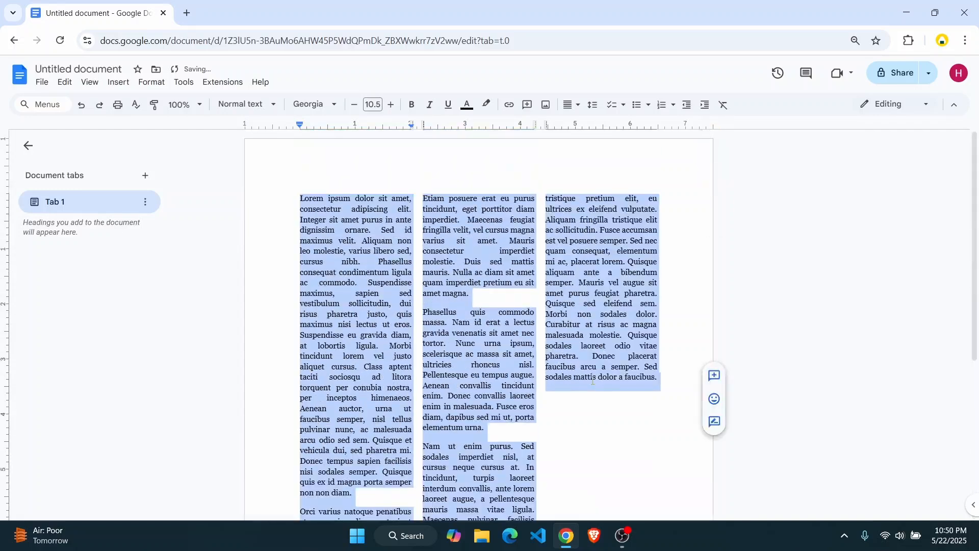
pyautogui.click(561, 421)
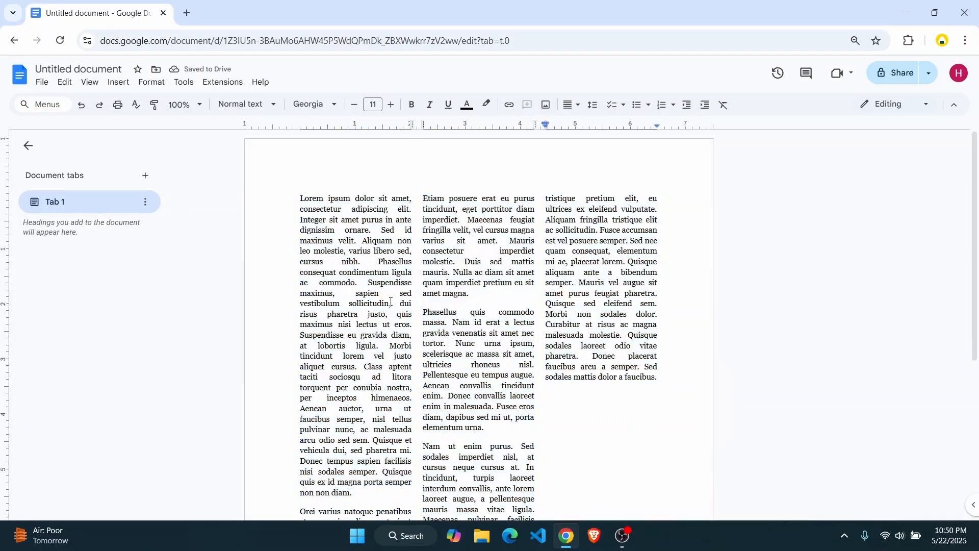
pyautogui.scroll(-5, 561, 411)
pyautogui.scroll(5, 510, 397)
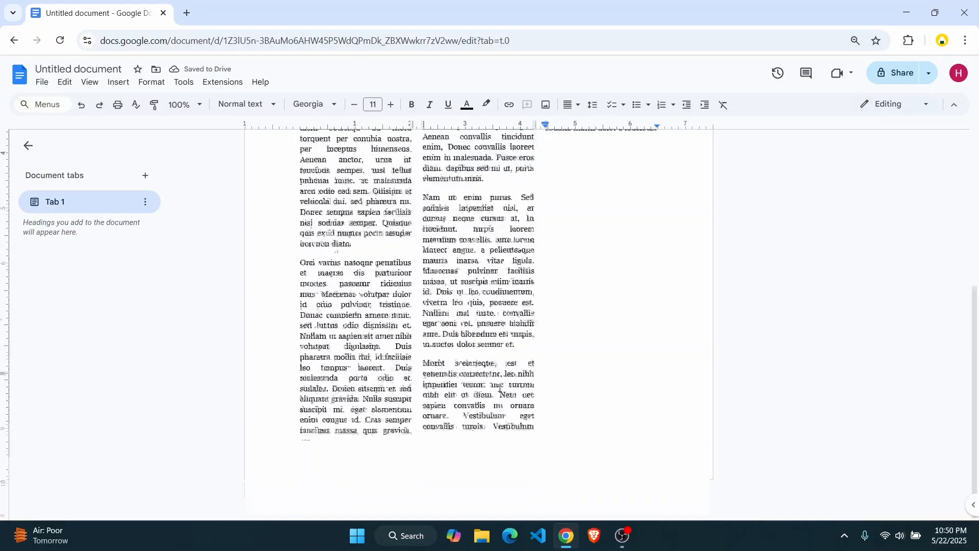
pyautogui.write('--')
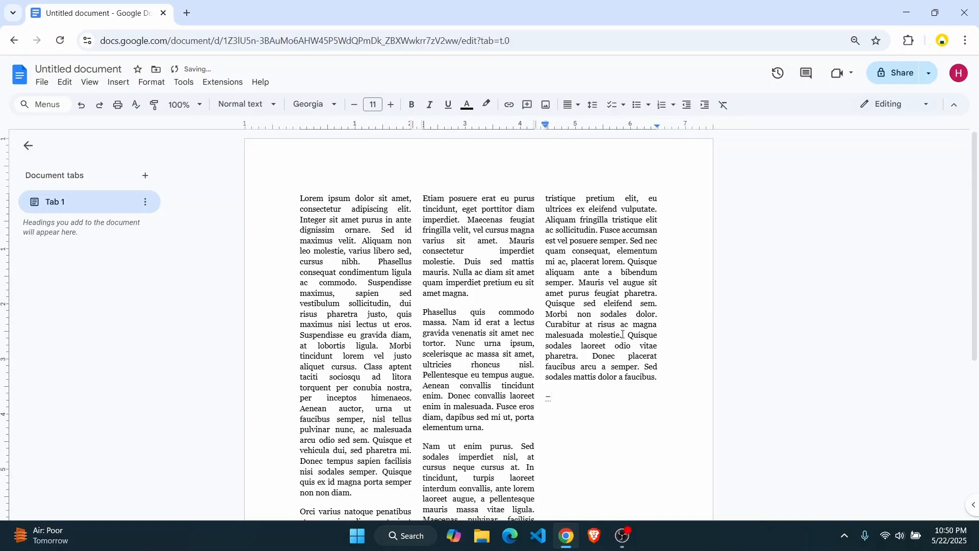
pyautogui.press('BackSpace')
pyautogui.press('BackSpace')
# Step: Set the top, bottom, left and right page margins of the whole document to 0.5 inches
pyautogui.click(43, 82)
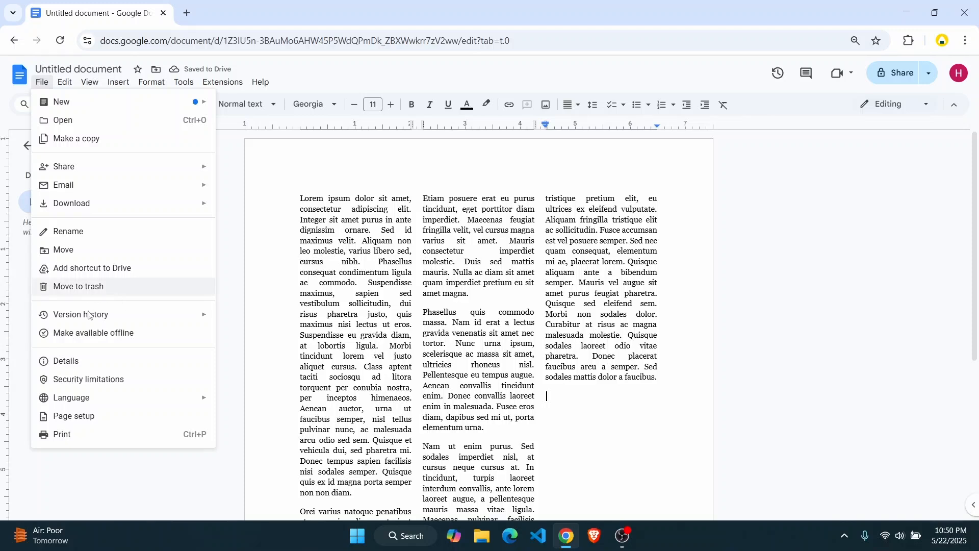
pyautogui.click(76, 416)
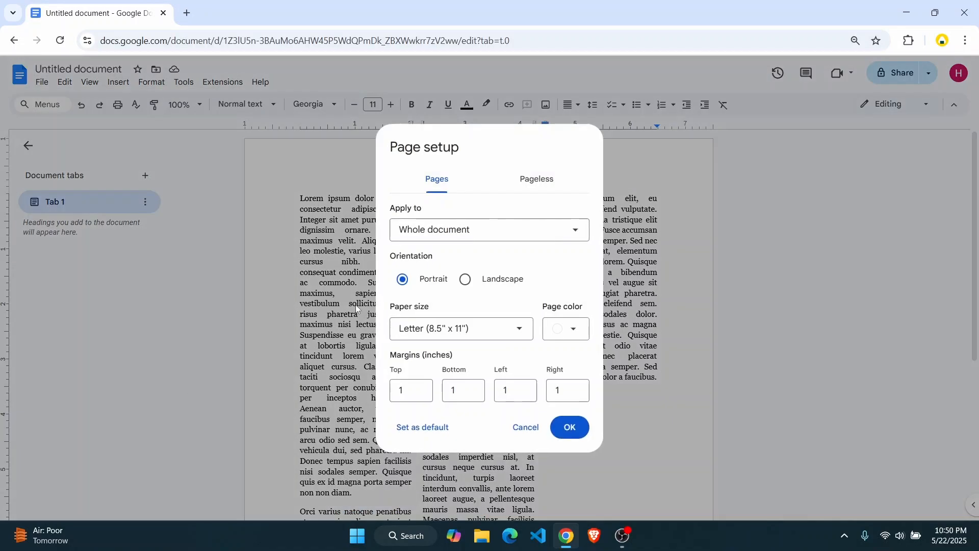
pyautogui.click(411, 391)
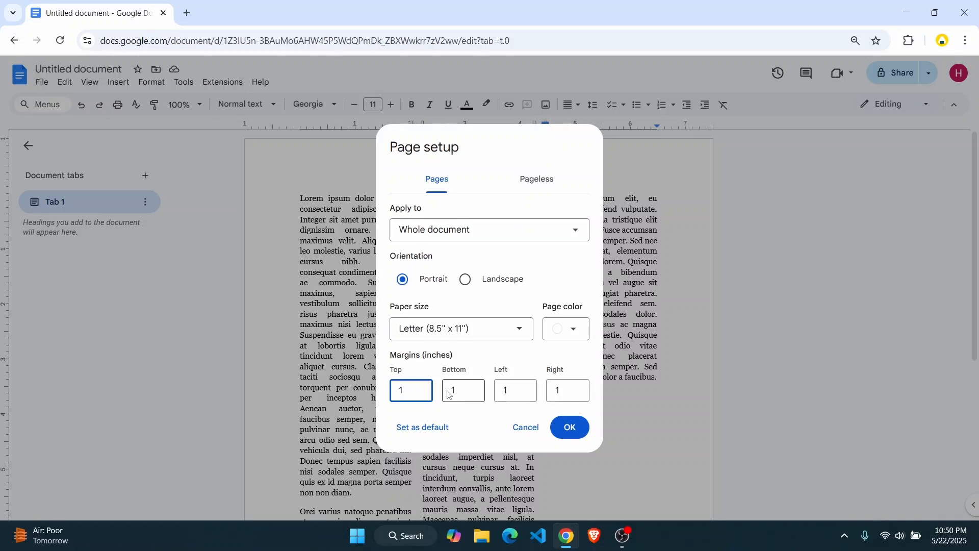
pyautogui.write('.5')
pyautogui.press('BackSpace')
pyautogui.press('BackSpace')
pyautogui.press('BackSpace')
pyautogui.press('Tab')
pyautogui.write('.5')
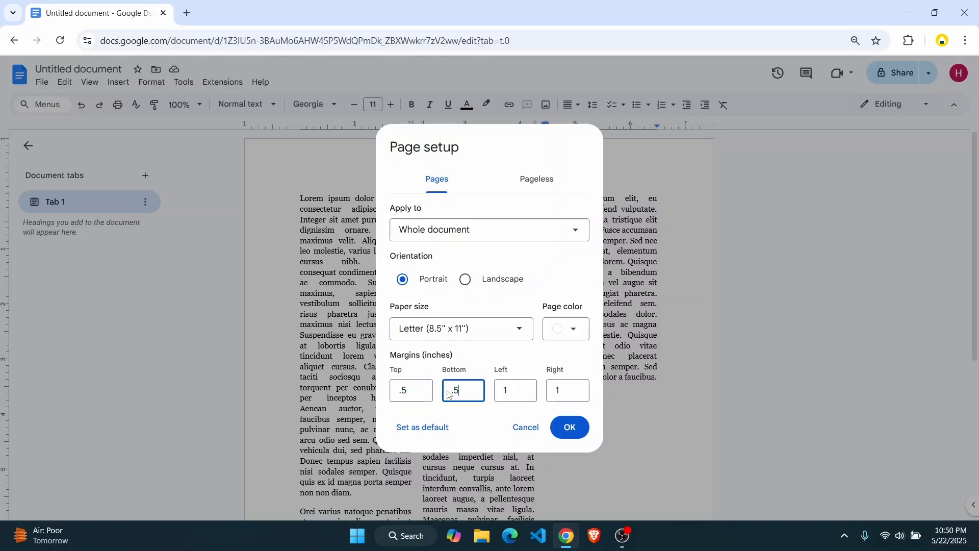
pyautogui.press('Tab')
pyautogui.write('.5')
pyautogui.press('Tab')
pyautogui.write('.5')
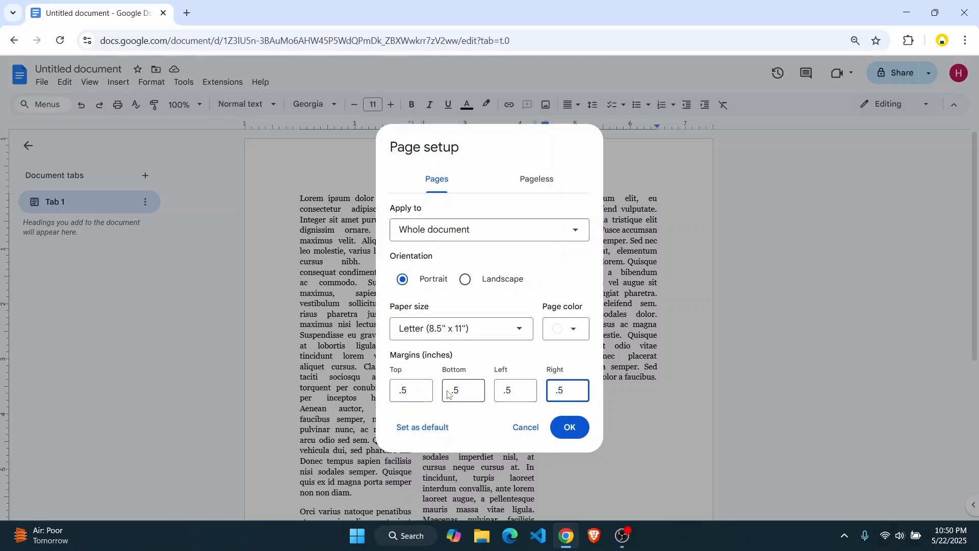
pyautogui.click(570, 427)
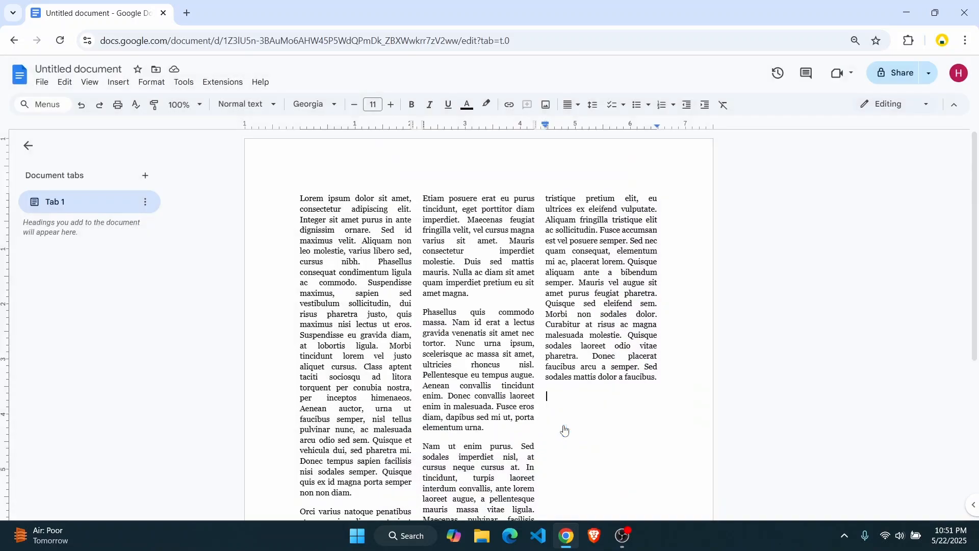
pyautogui.scroll(-5, 531, 325)
pyautogui.scroll(3, 566, 357)
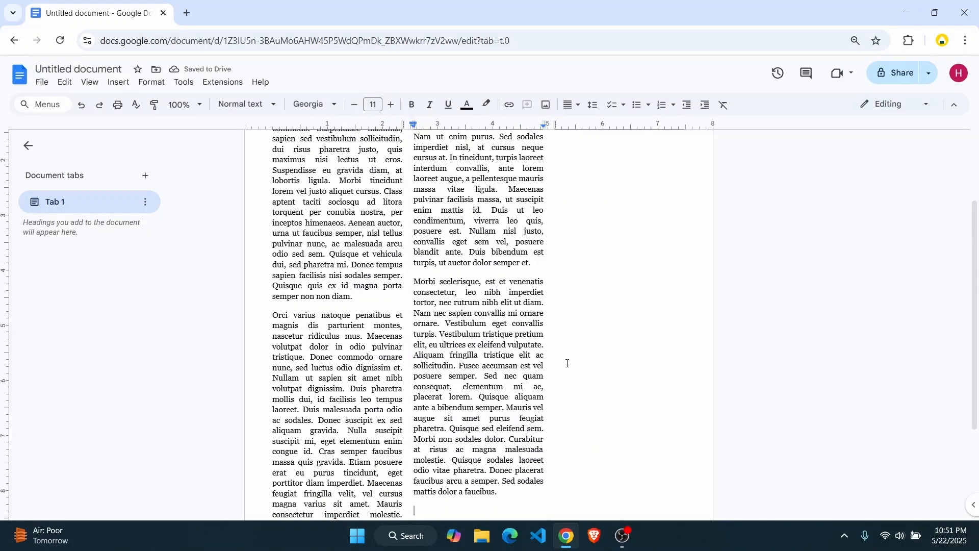
# Step: Paste the placeholder text again at the end of the existing text to fill the remaining column
pyautogui.hotkey('ctrl', 'v')
pyautogui.scroll(12, 581, 410)
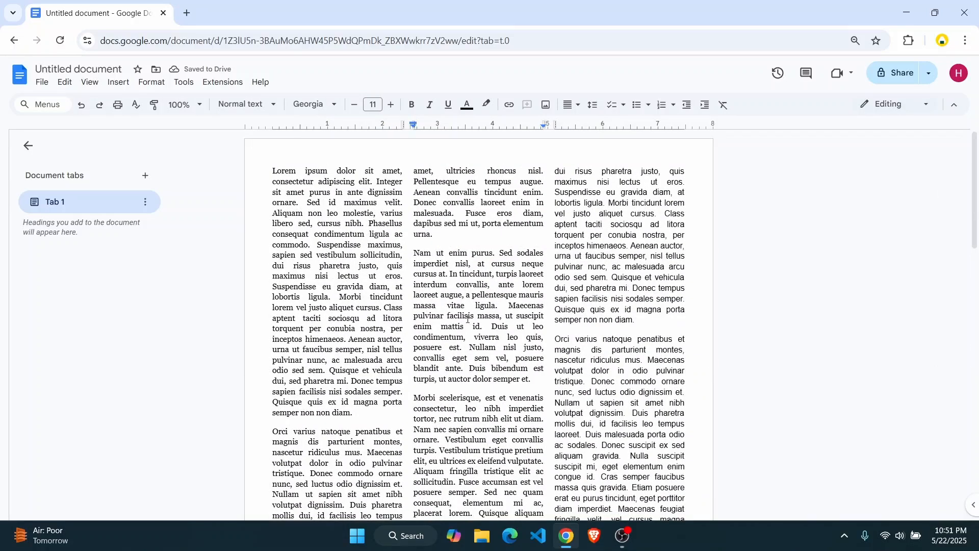
# Step: Add the title "Vintage Cars" to the page header and center it
pyautogui.doubleClick(393, 149)
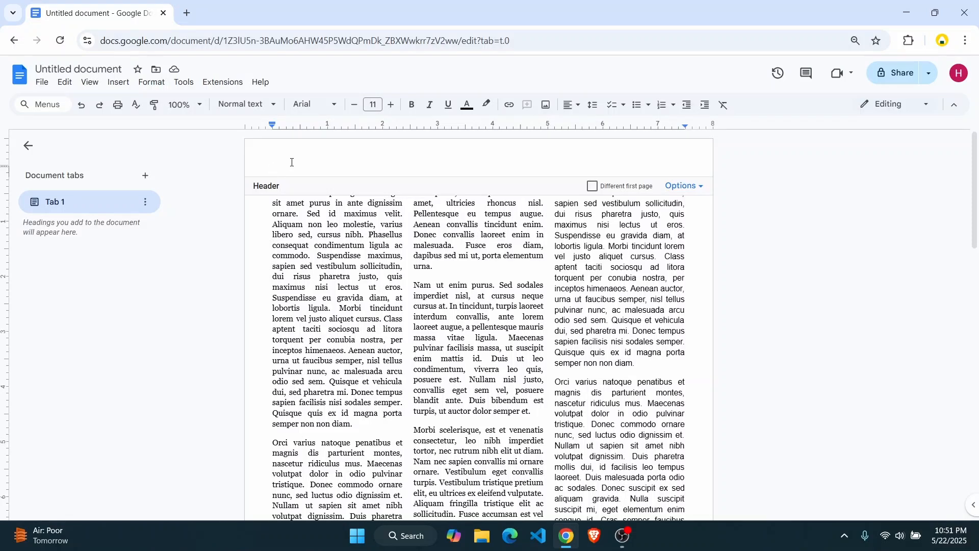
pyautogui.write('Vintage Cars')
pyautogui.moveTo(276, 181); pyautogui.dragTo(262, 168)
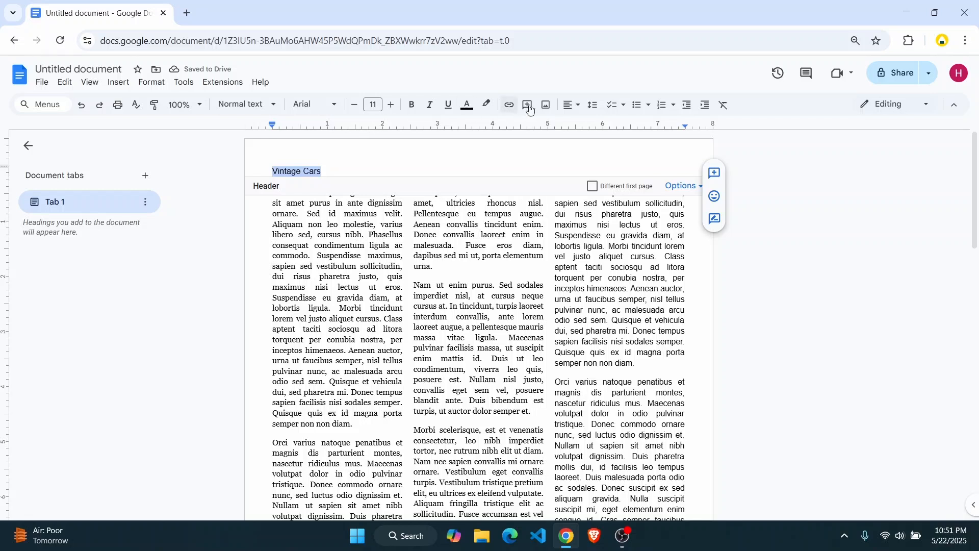
pyautogui.click(573, 105)
pyautogui.click(589, 127)
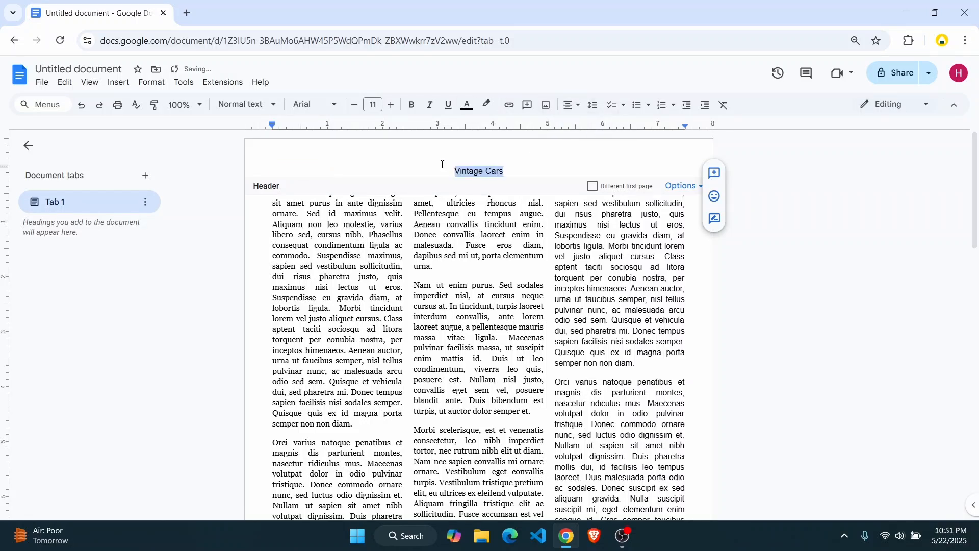
# Step: Enlarge the header title "Vintage Cars" to font size 39 and set its font to Georgia
pyautogui.hotkey('ctrl', 'shift', '.')
pyautogui.hotkey('ctrl', 'shift', '.')
pyautogui.hotkey('ctrl', 'shift', '.')
pyautogui.hotkey('ctrl', 'shift', '.')
pyautogui.hotkey('ctrl', 'shift', '.')
pyautogui.hotkey('ctrl', 'shift', '.')
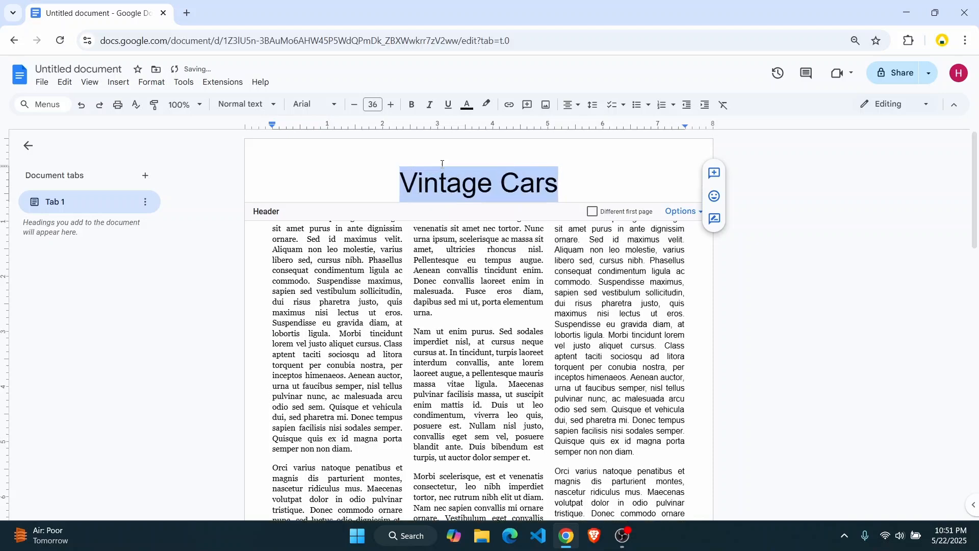
pyautogui.hotkey('ctrl', 'shift', '.')
pyautogui.hotkey('ctrl', 'shift', '.')
pyautogui.hotkey('ctrl', 'shift', '.')
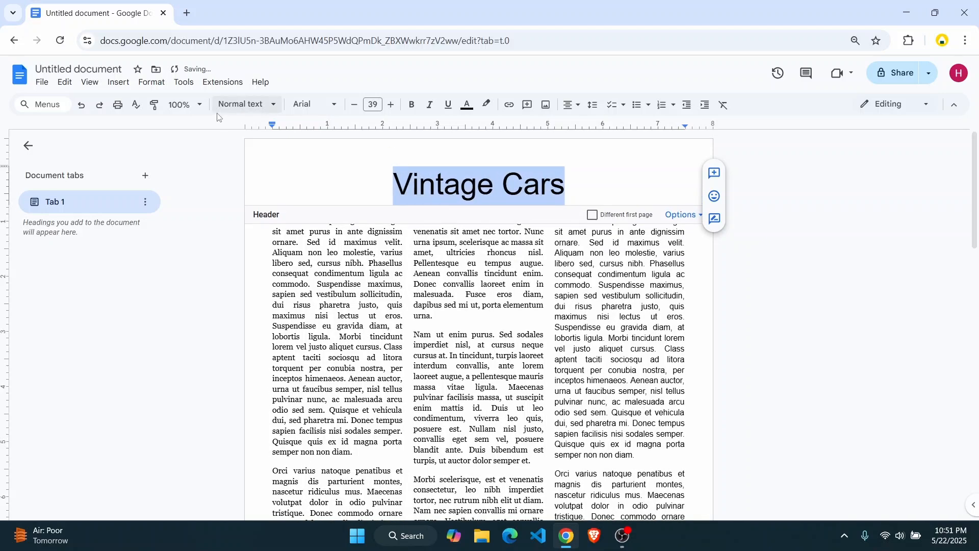
pyautogui.click(313, 105)
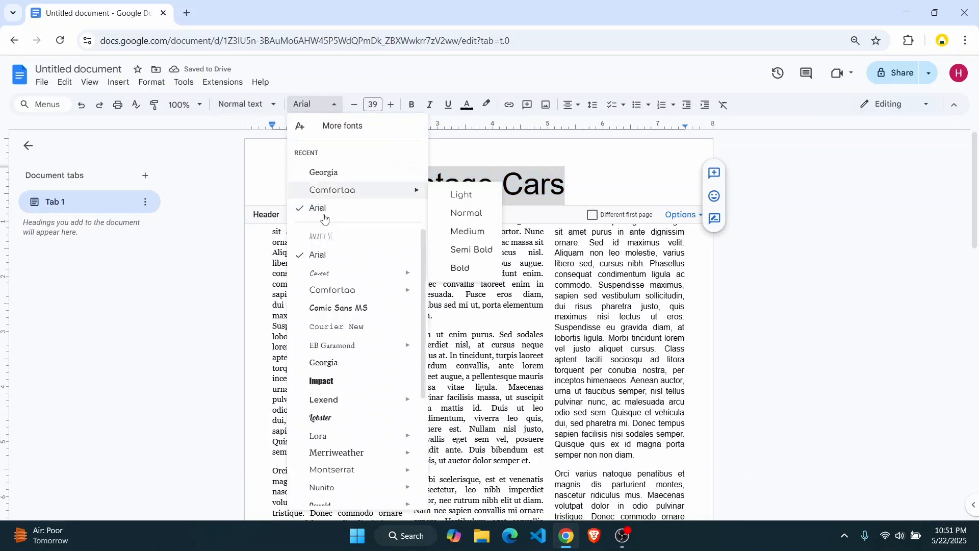
pyautogui.click(334, 173)
# Step: Add the date "24th Feb" on a new line below the title in the header
pyautogui.click(581, 190)
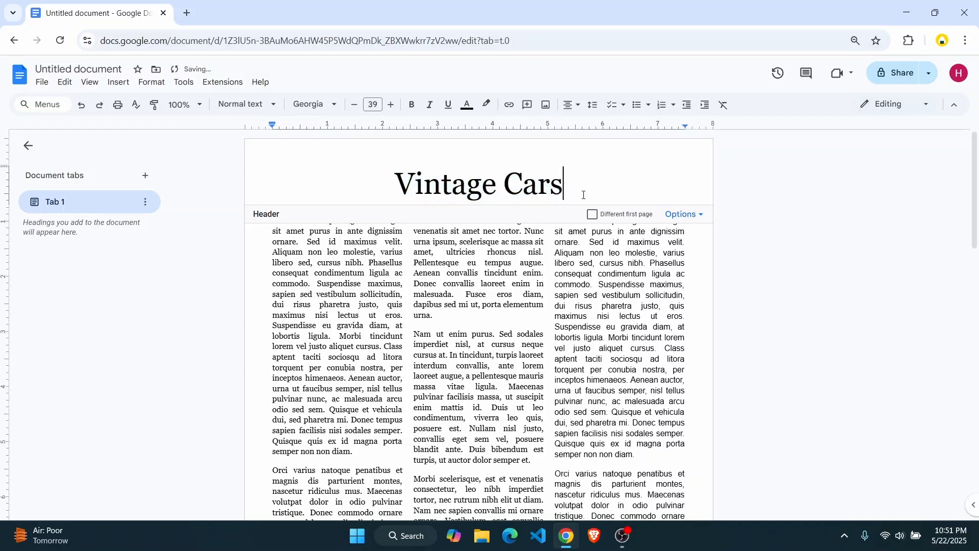
pyautogui.press('Return')
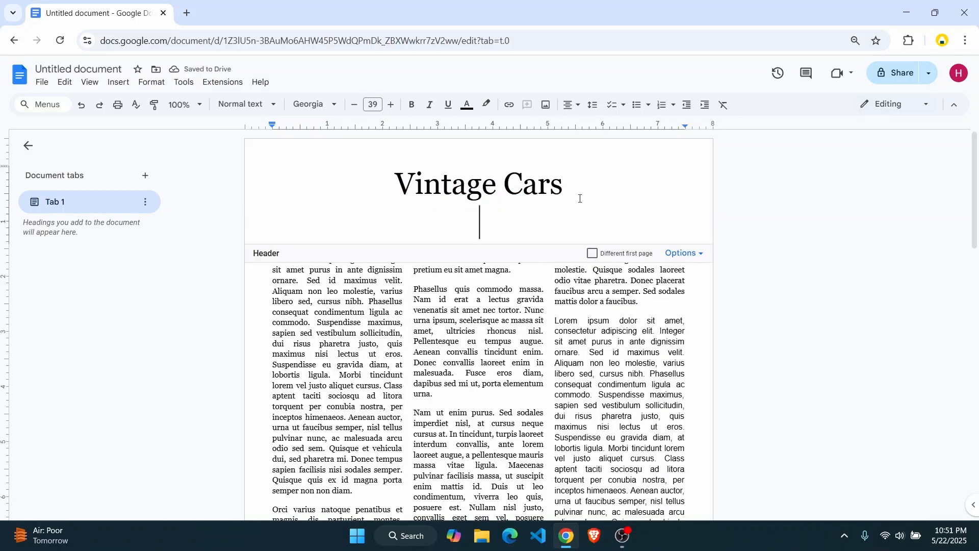
pyautogui.write('24th')
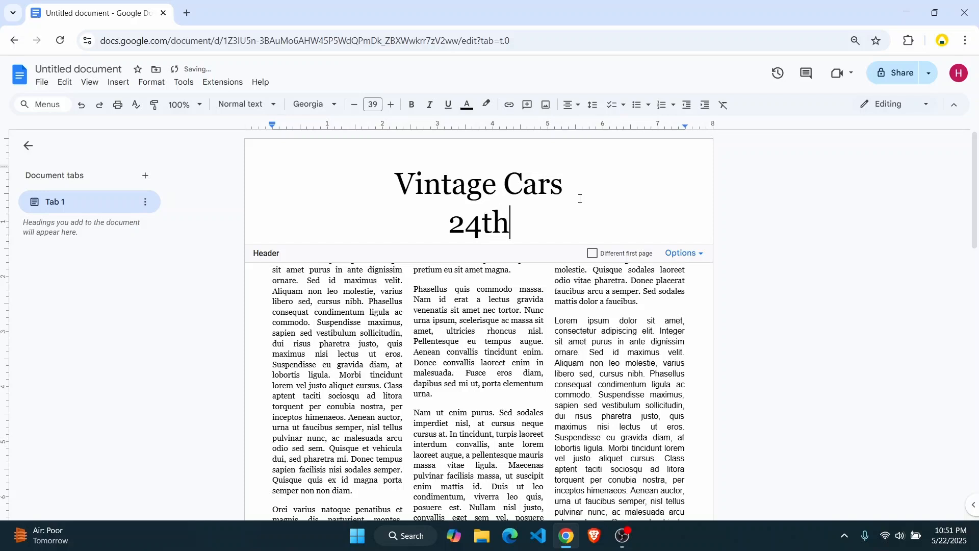
pyautogui.write(' feb')
pyautogui.press('BackSpace')
pyautogui.press('BackSpace')
pyautogui.press('BackSpace')
pyautogui.write('FEb')
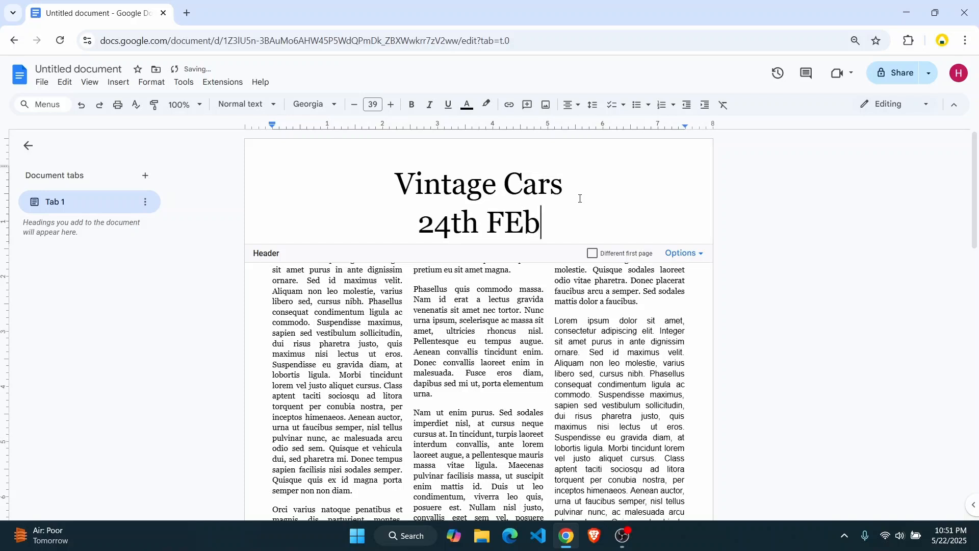
pyautogui.press('BackSpace')
pyautogui.press('BackSpace')
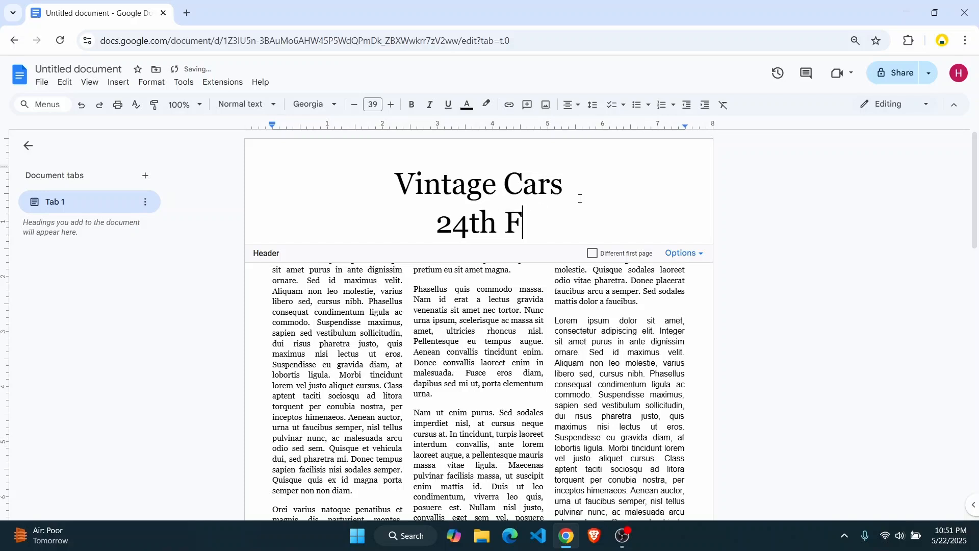
pyautogui.write('eb')
# Step: Reduce the header date "24th Feb" to font size 12, italicize it and return to the body text
pyautogui.hotkey('shift', 'Home')
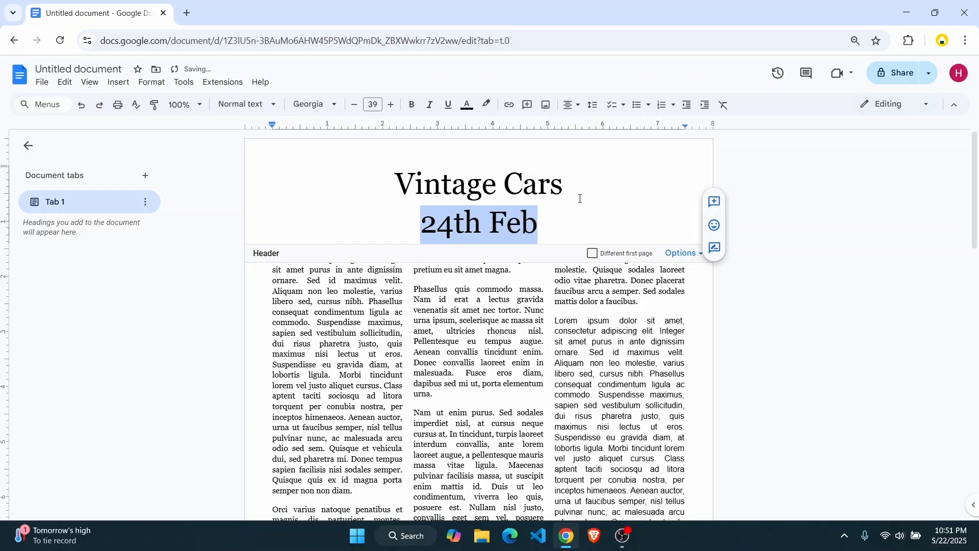
pyautogui.hotkey('ctrl', 'shift', ',')
pyautogui.hotkey('ctrl', 'shift', ',')
pyautogui.hotkey('ctrl', 'shift', ',')
pyautogui.hotkey('ctrl', 'shift', ',')
pyautogui.hotkey('ctrl', 'shift', ',')
pyautogui.hotkey('ctrl', 'shift', ',')
pyautogui.hotkey('ctrl', 'shift', ',')
pyautogui.hotkey('ctrl', 'shift', ',')
pyautogui.hotkey('ctrl', 'shift', ',')
pyautogui.hotkey('ctrl', 'shift', ',')
pyautogui.hotkey('ctrl', 'shift', ',')
pyautogui.hotkey('ctrl', 'shift', ',')
pyautogui.hotkey('ctrl', 'shift', ',')
pyautogui.hotkey('ctrl', 'shift', ',')
pyautogui.hotkey('ctrl', 'shift', ',')
pyautogui.hotkey('ctrl', 'shift', ',')
pyautogui.hotkey('ctrl', 'shift', ',')
pyautogui.hotkey('ctrl', 'shift', ',')
pyautogui.hotkey('ctrl', 'shift', ',')
pyautogui.hotkey('ctrl', 'shift', ',')
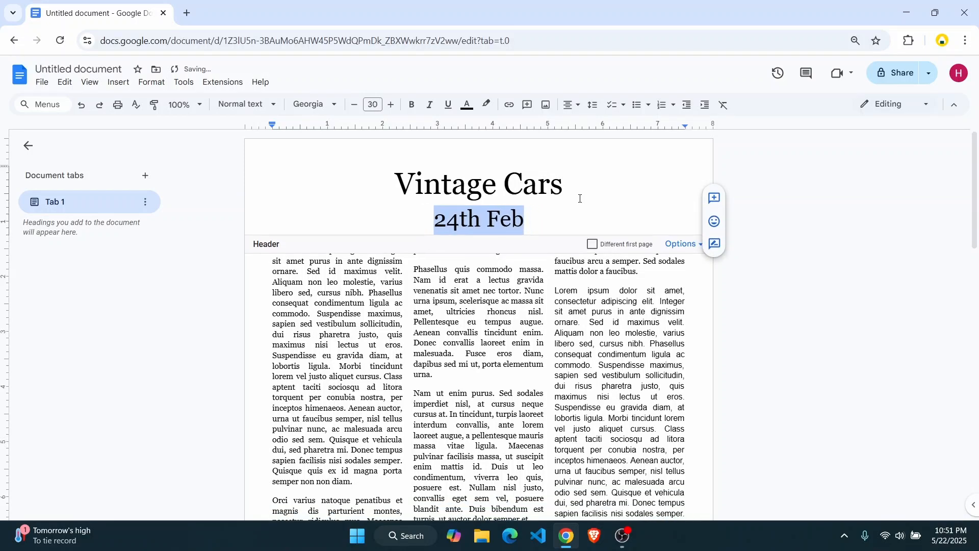
pyautogui.hotkey('ctrl', 'shift', ',')
pyautogui.hotkey('ctrl', 'shift', ',')
pyautogui.hotkey('ctrl', 'shift', ',')
pyautogui.hotkey('ctrl', 'shift', ',')
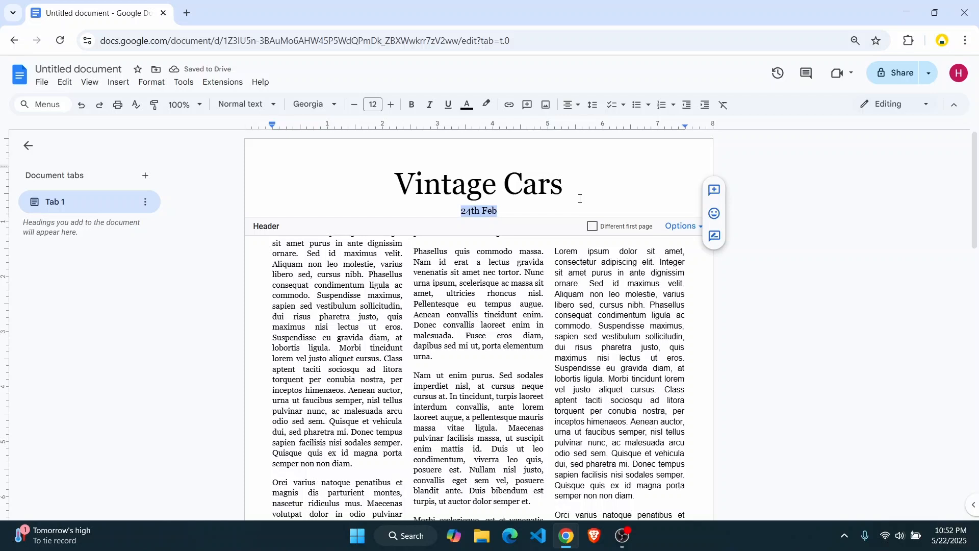
pyautogui.hotkey('ctrl', 'i')
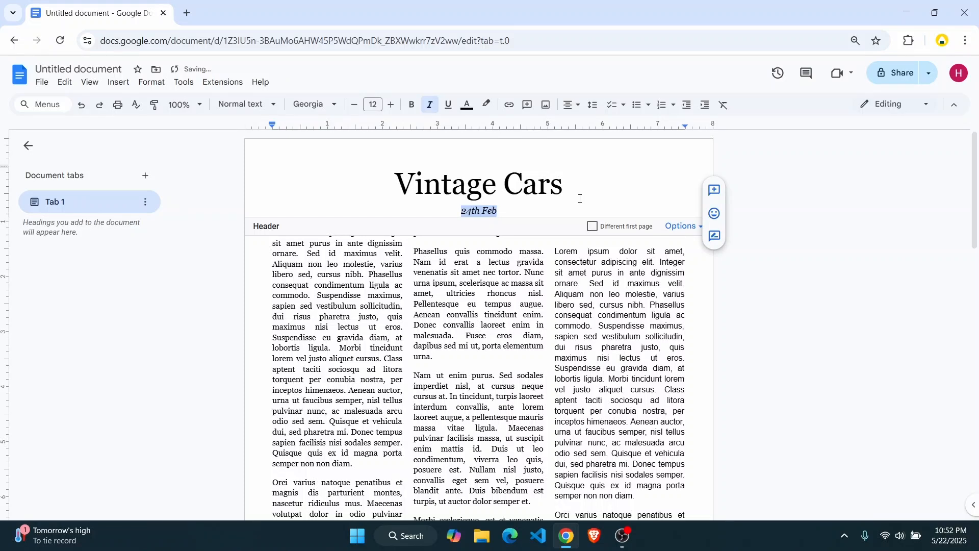
pyautogui.click(580, 198)
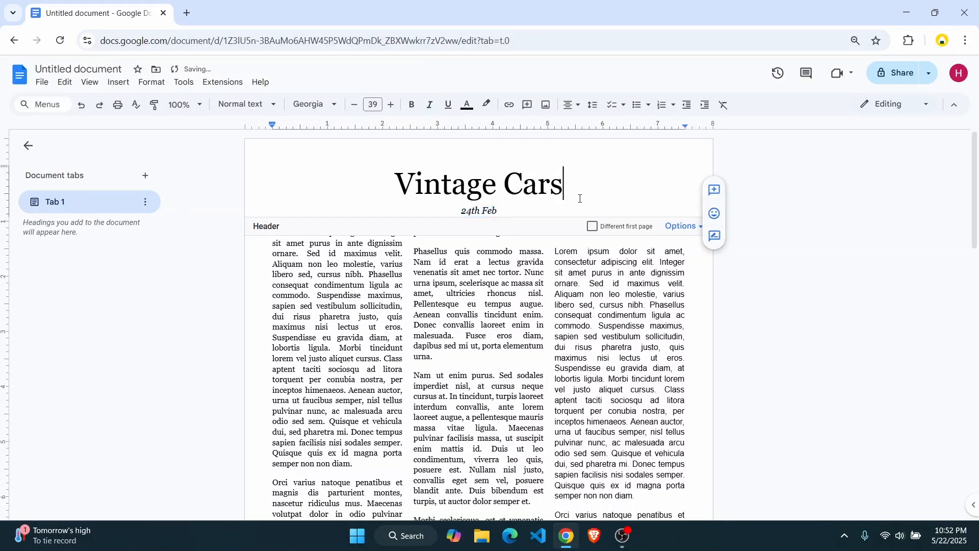
pyautogui.click(749, 283)
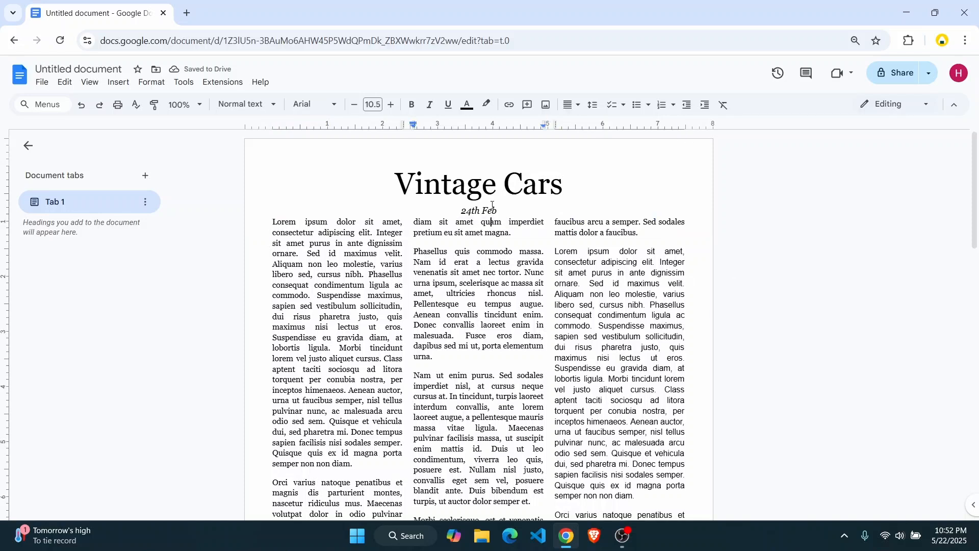
# Step: Insert the pictures download (1).jpg, download (2).jpg and download.jpg from the computer's Pictures folder into the first line of the middle column
pyautogui.click(458, 210)
pyautogui.click(118, 82)
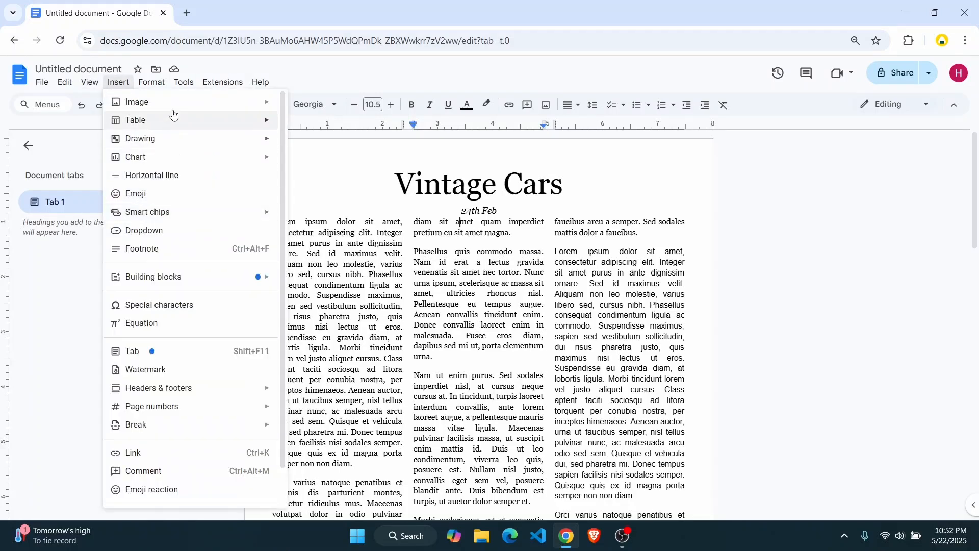
pyautogui.moveTo(240, 102)
pyautogui.click(342, 106)
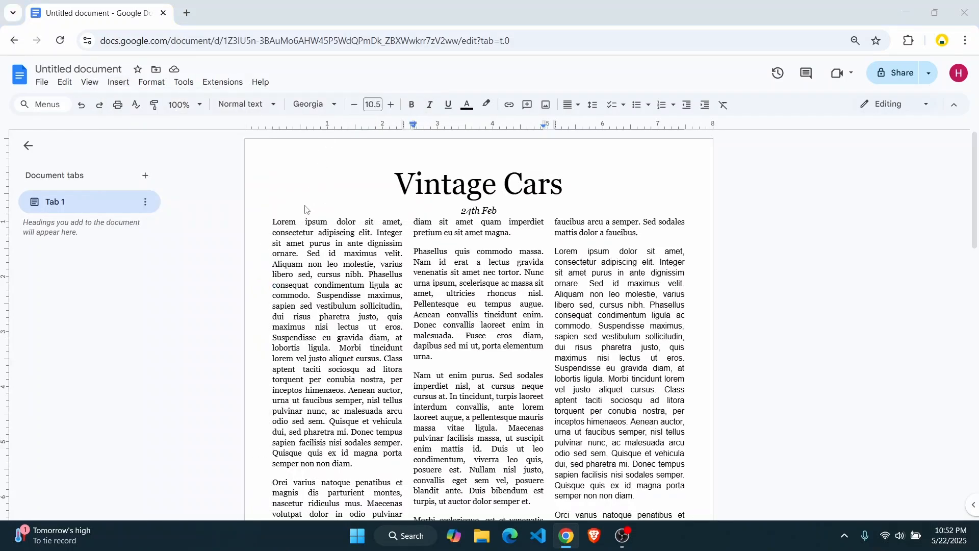
pyautogui.click(63, 191)
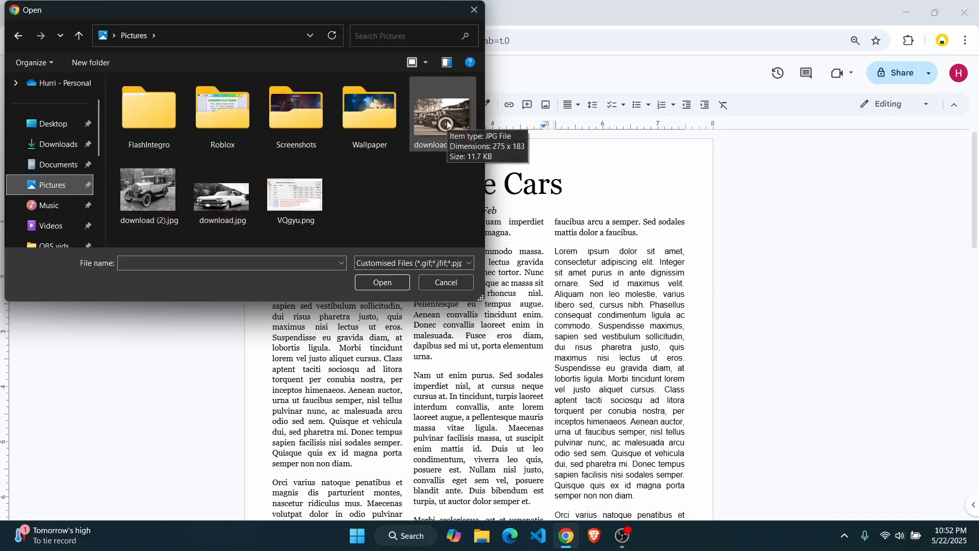
pyautogui.click(447, 124)
pyautogui.keyDown('ctrl'); pyautogui.click(169, 207); pyautogui.keyUp('ctrl')
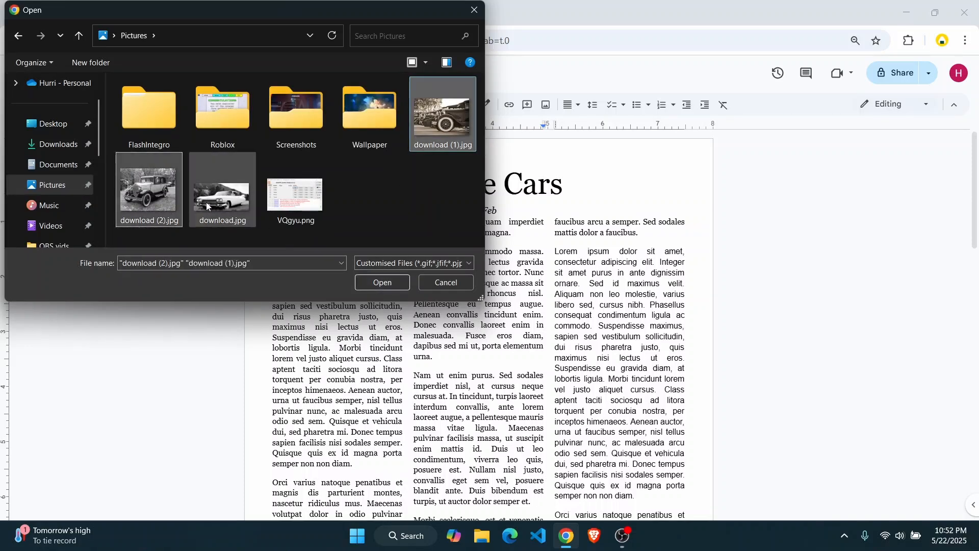
pyautogui.keyDown('ctrl'); pyautogui.click(206, 202); pyautogui.keyUp('ctrl')
pyautogui.click(377, 284)
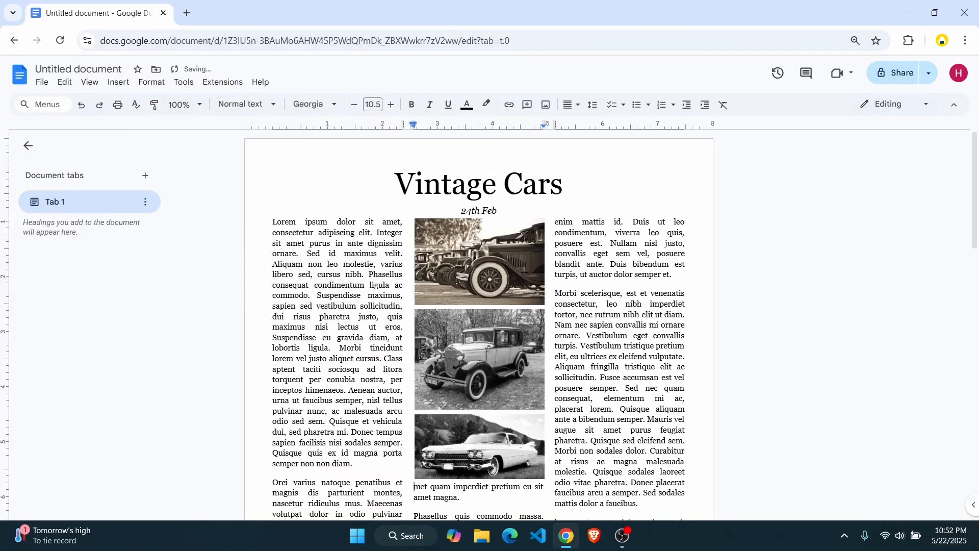
# Step: Move the car wheel picture into the first column, below its opening four lines, and set it to wrap text
pyautogui.moveTo(414, 286); pyautogui.dragTo(366, 327)
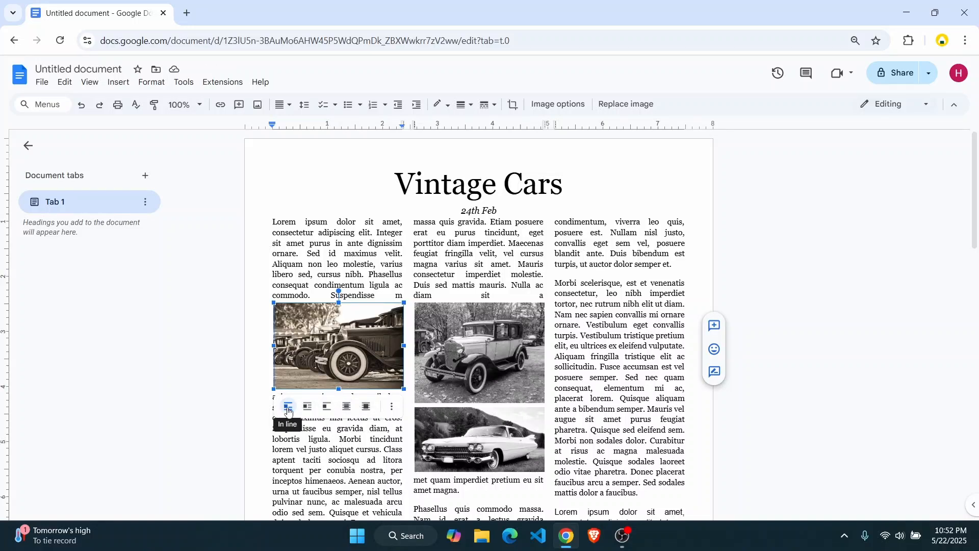
pyautogui.click(306, 406)
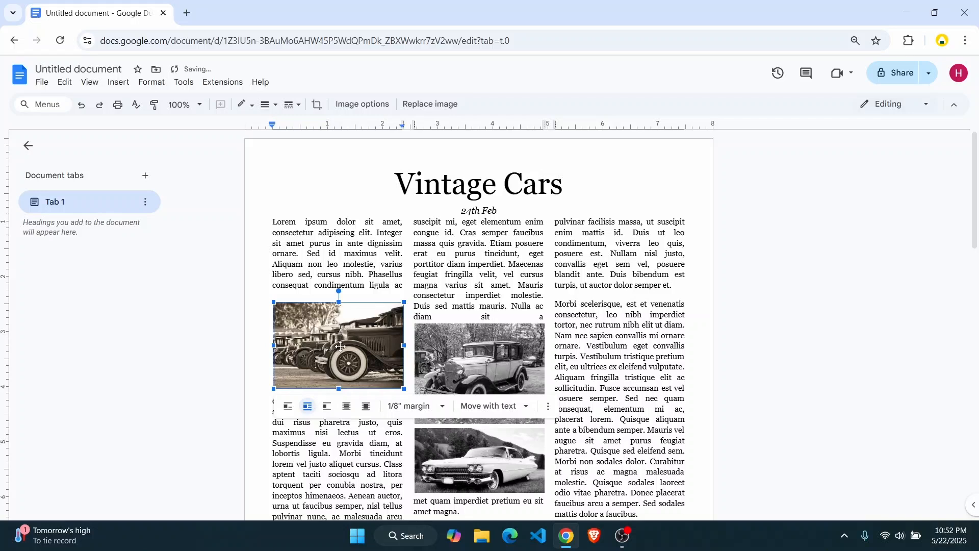
pyautogui.moveTo(339, 351); pyautogui.dragTo(335, 317)
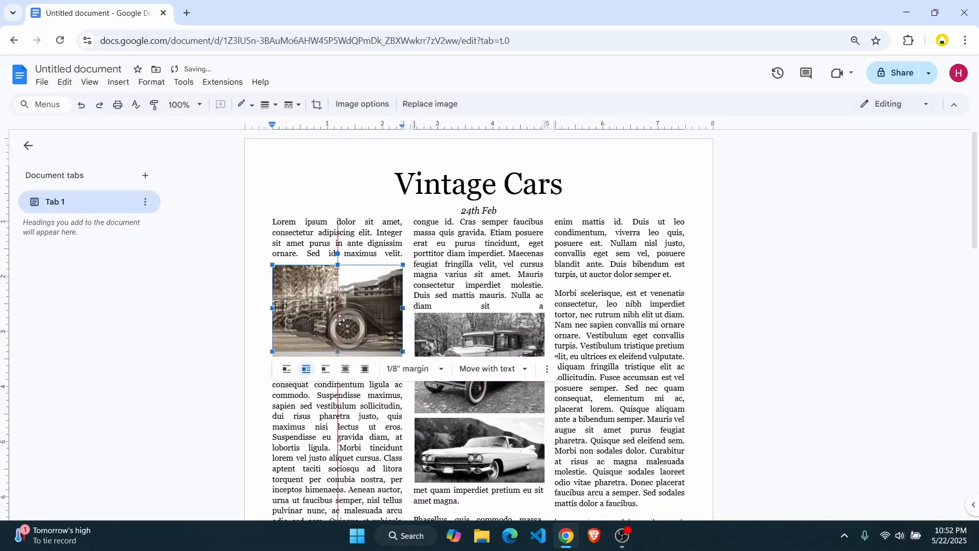
pyautogui.click(479, 374)
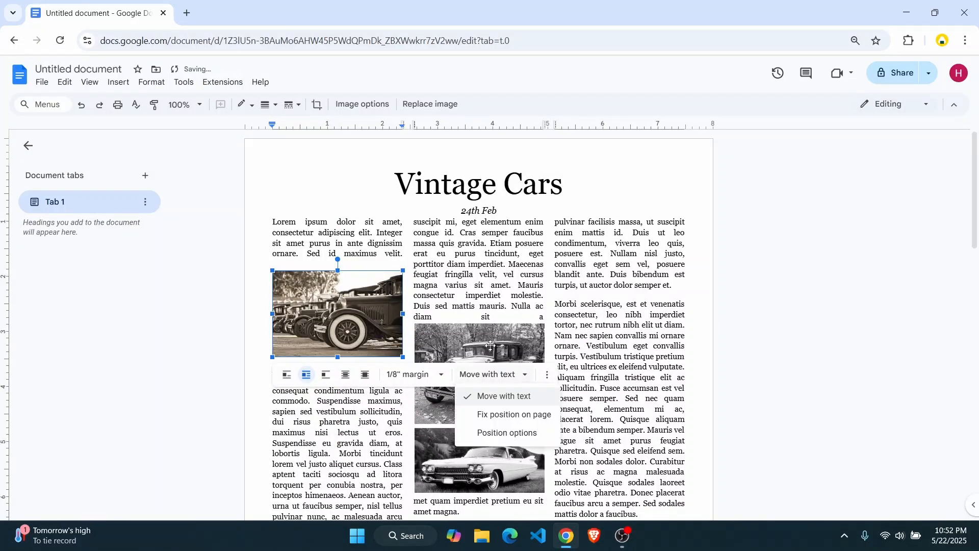
# Step: Move the white car picture from the middle column into the text of the third column
pyautogui.click(490, 345)
pyautogui.scroll(-3, 490, 355)
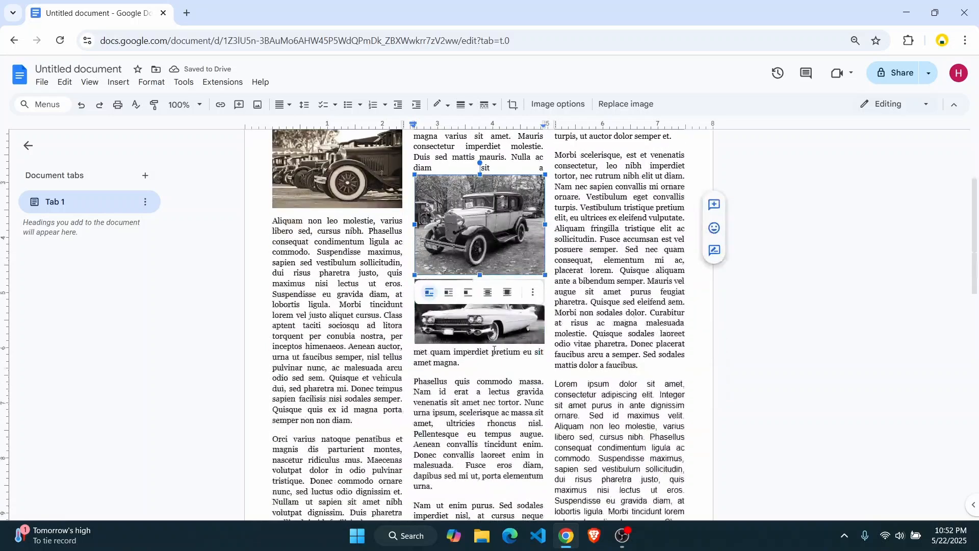
pyautogui.click(485, 322)
pyautogui.moveTo(635, 302); pyautogui.dragTo(634, 301)
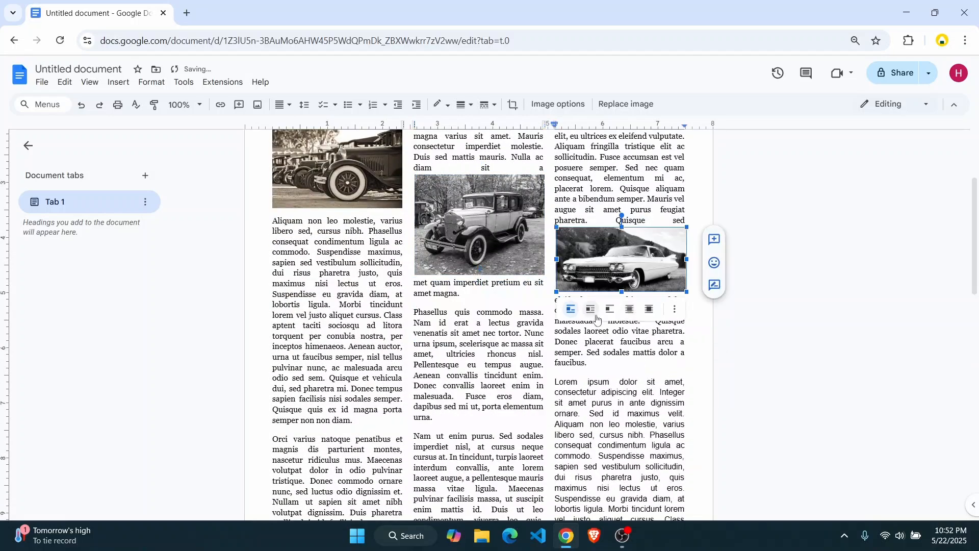
# Step: Move the antique car picture lower in the middle column, into the "Phasellus quis commodo" paragraph, and set it to wrap text
pyautogui.click(465, 223)
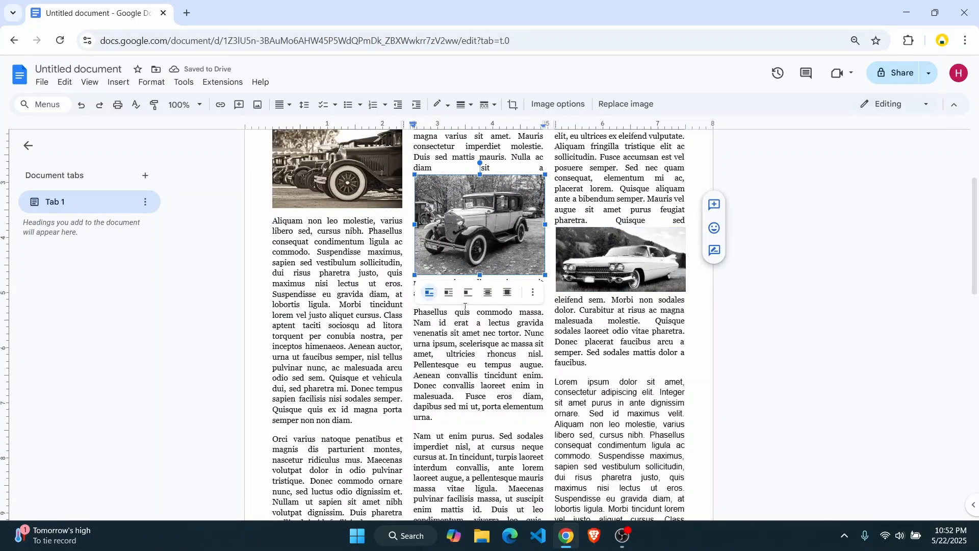
pyautogui.moveTo(463, 343); pyautogui.dragTo(463, 342)
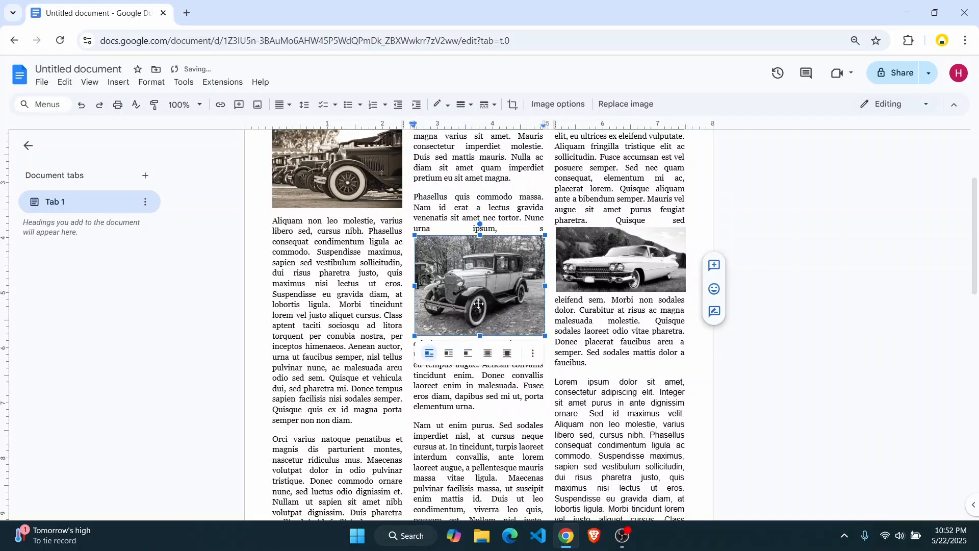
pyautogui.rightClick(507, 296)
pyautogui.click(486, 353)
pyautogui.click(448, 354)
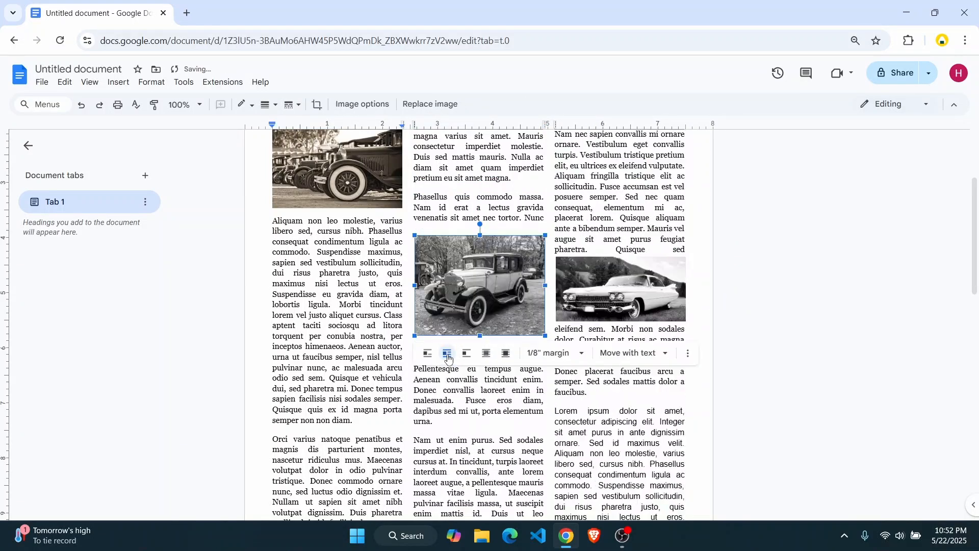
# Step: Move the white car picture up near the top of the third column, below its first five lines, with text wrapped around it
pyautogui.moveTo(615, 267); pyautogui.dragTo(618, 193)
pyautogui.scroll(3, 628, 310)
pyautogui.moveTo(629, 311); pyautogui.dragTo(621, 296)
pyautogui.scroll(-3, 572, 418)
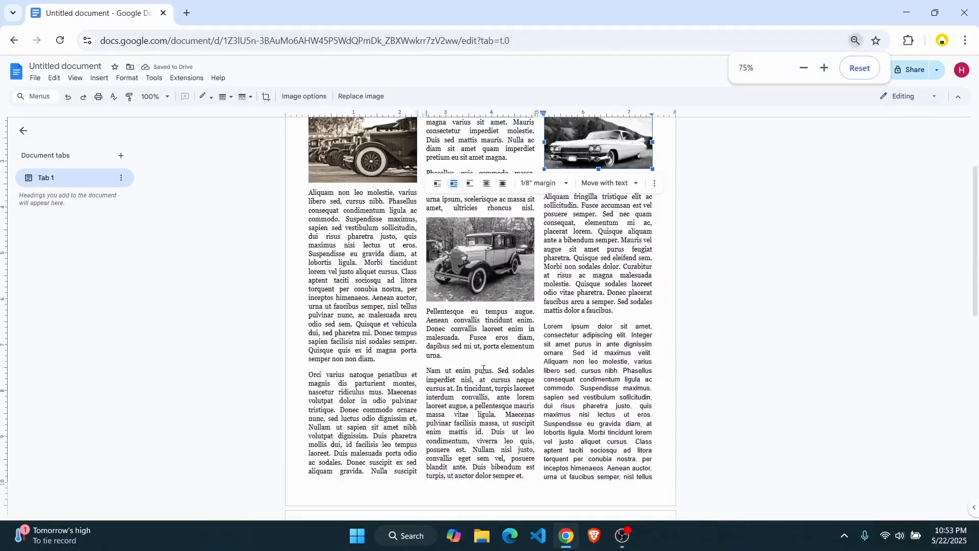
pyautogui.scroll(3, 480, 339)
pyautogui.scroll(-6, 656, 228)
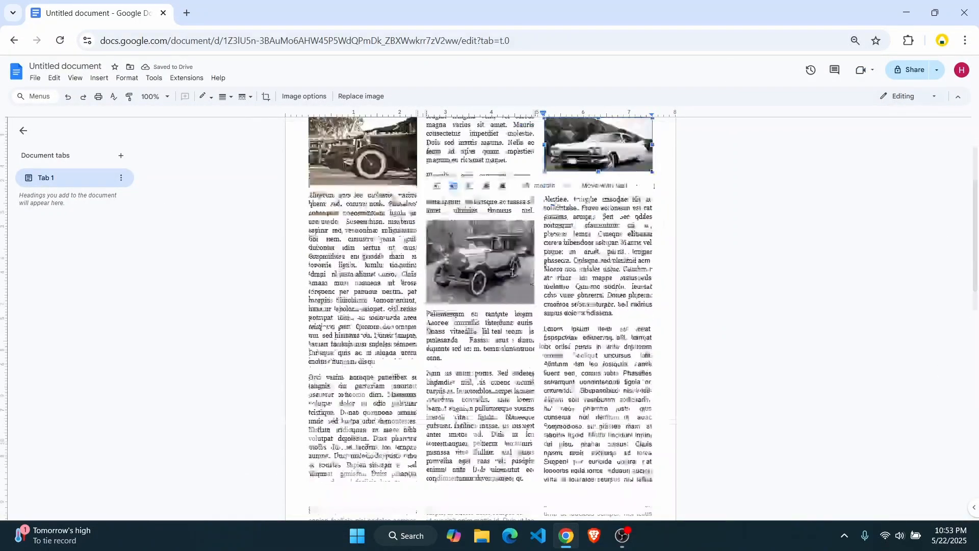
pyautogui.click(676, 304)
pyautogui.scroll(6, 449, 266)
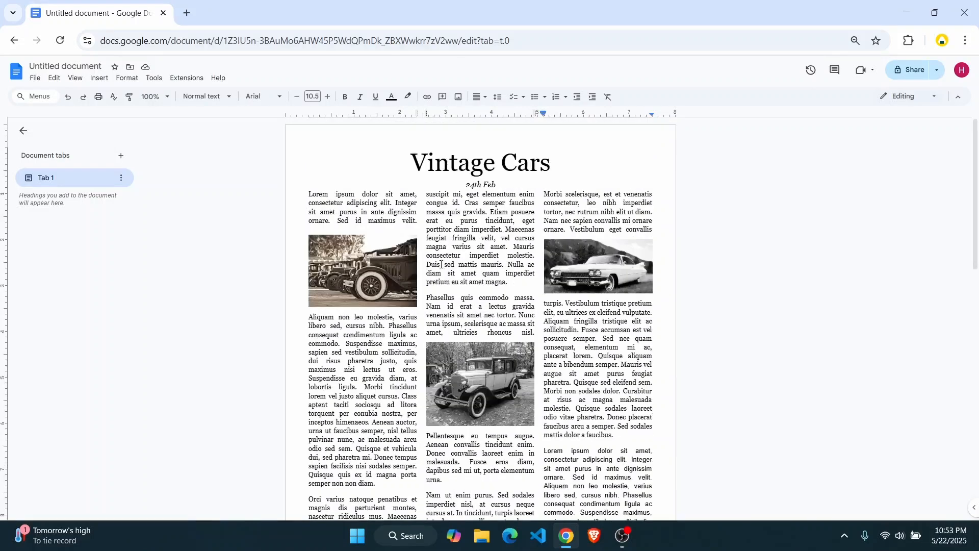
pyautogui.scroll(-2, 568, 292)
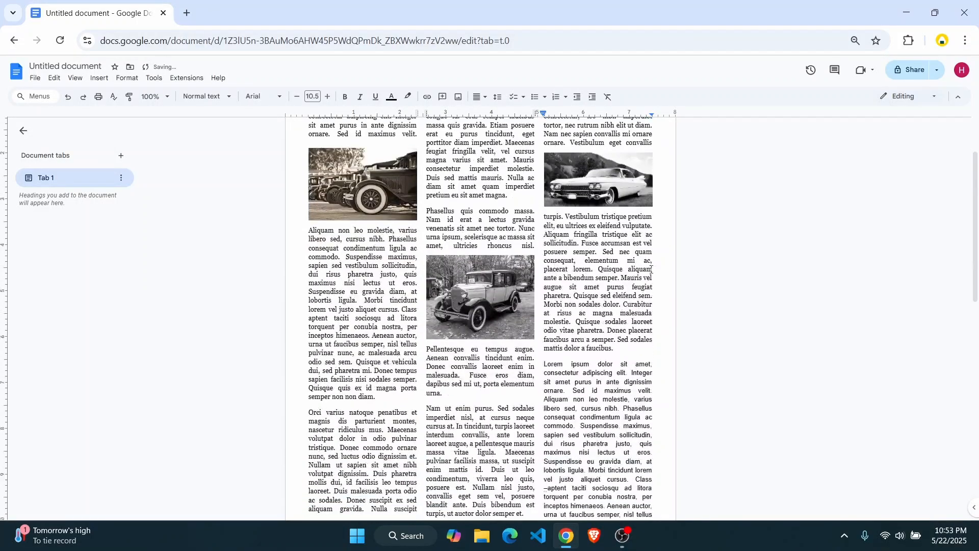
# Step: Insert a horizontal line in the page header, directly below the "24th Feb" date, and return to the body text
pyautogui.scroll(2, 568, 291)
pyautogui.click(526, 194)
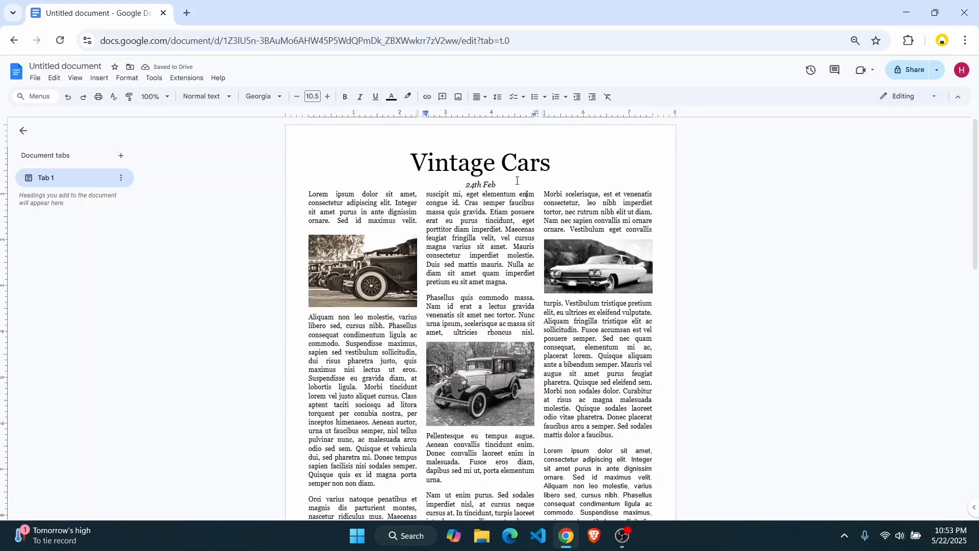
pyautogui.doubleClick(499, 183)
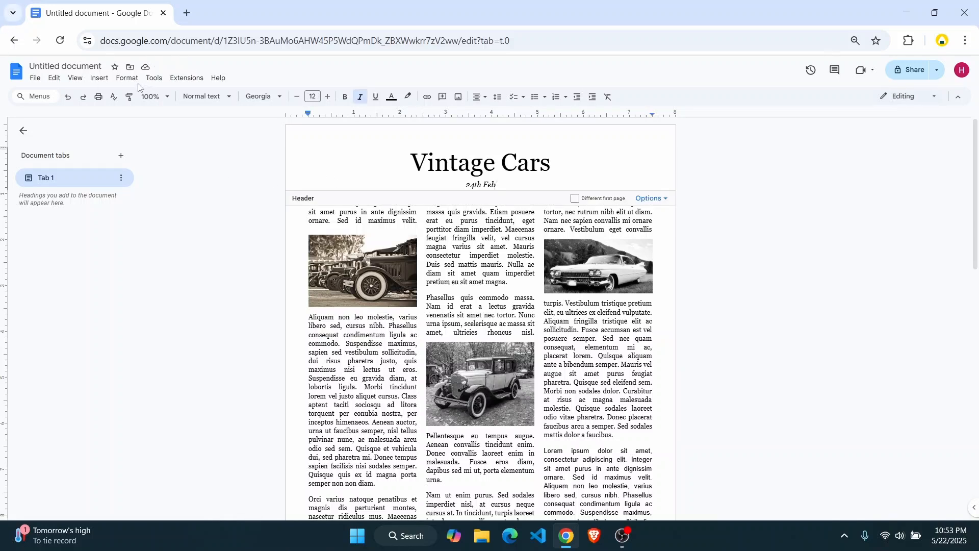
pyautogui.click(99, 78)
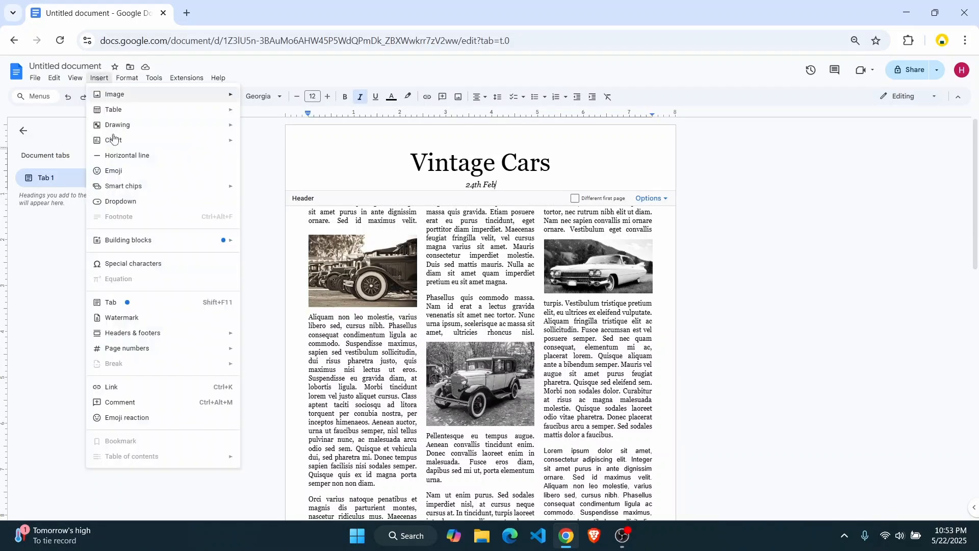
pyautogui.click(130, 157)
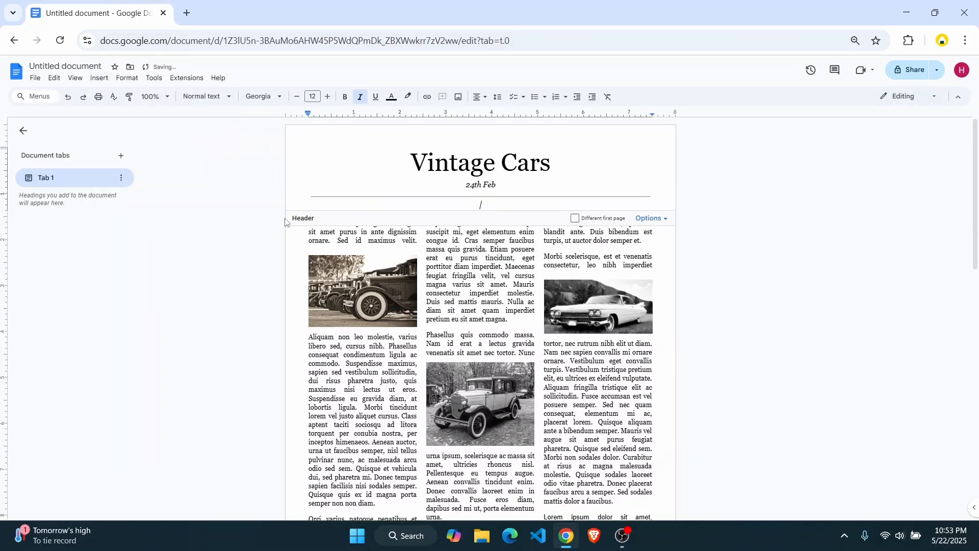
pyautogui.click(721, 240)
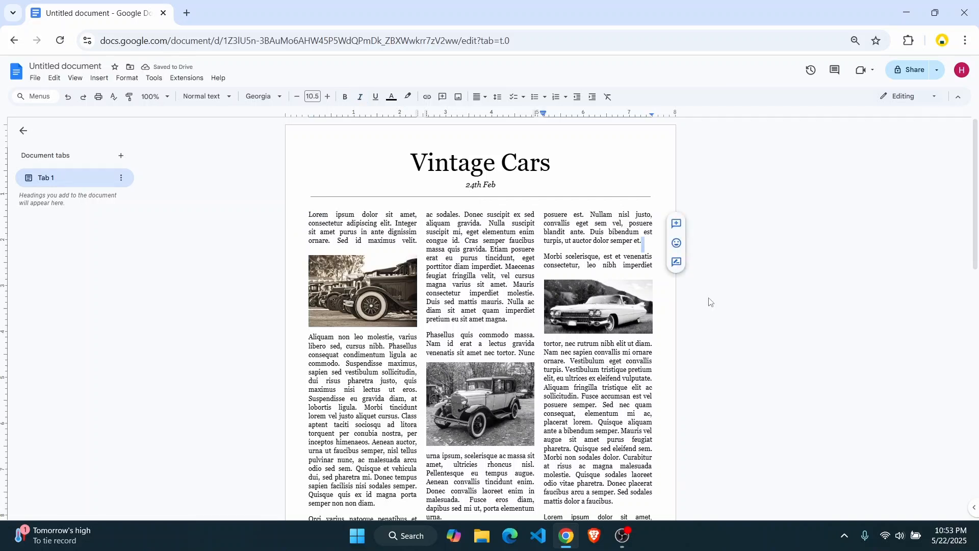
pyautogui.scroll(-5, 663, 304)
pyautogui.scroll(5, 586, 305)
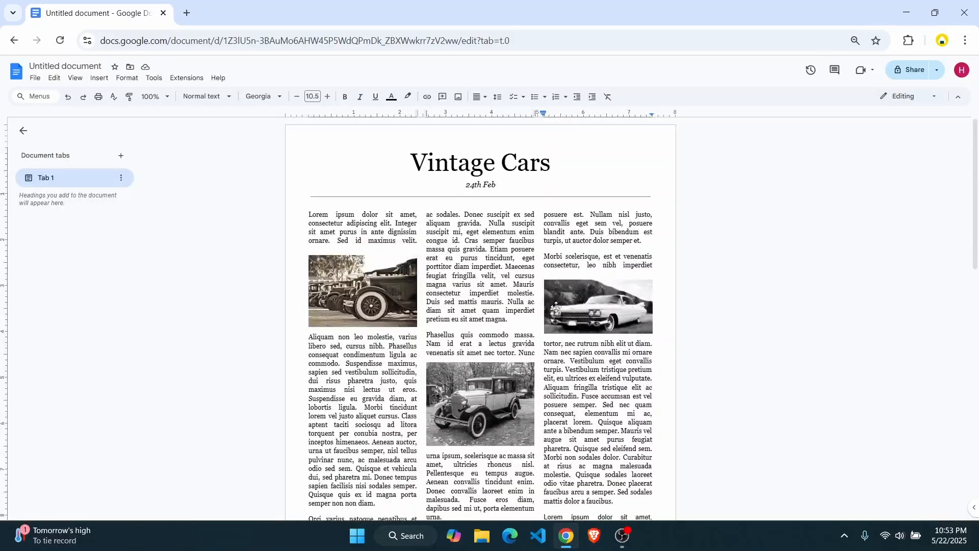